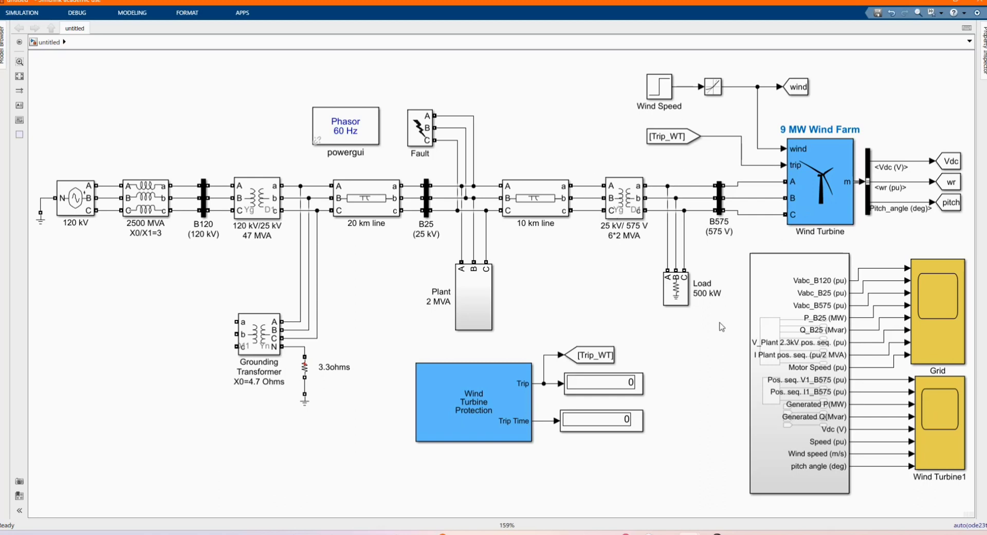
{"action": "scroll", "coordinate": [298, 208], "scroll_direction": "right", "scroll_amount": 1}
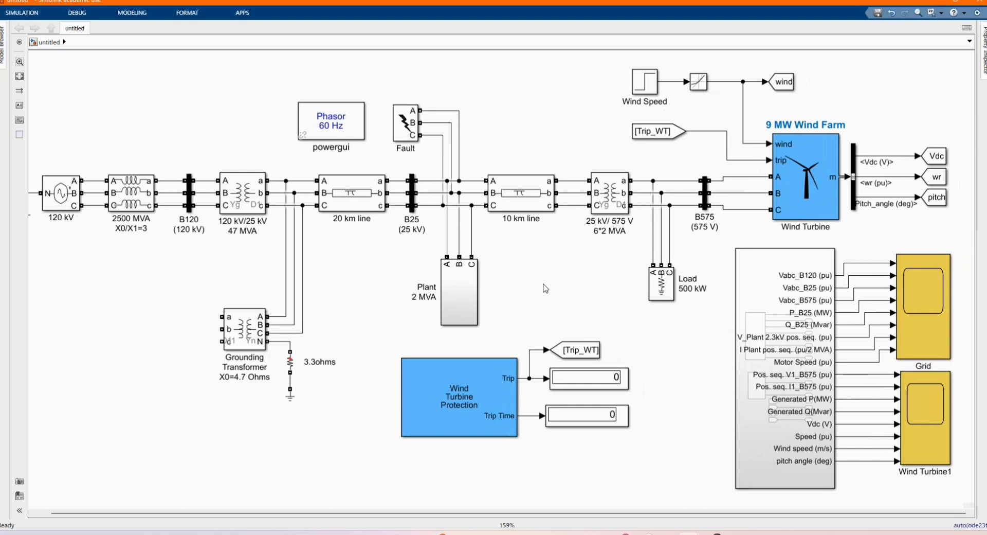
{"action": "scroll", "coordinate": [386, 156], "scroll_direction": "down", "scroll_amount": 1}
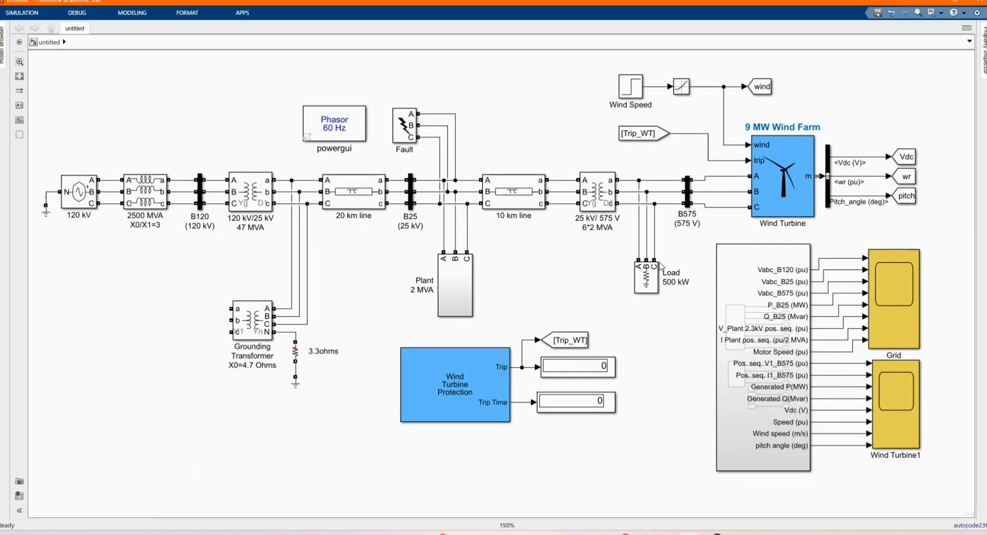
{"action": "left_click", "coordinate": [78, 198]}
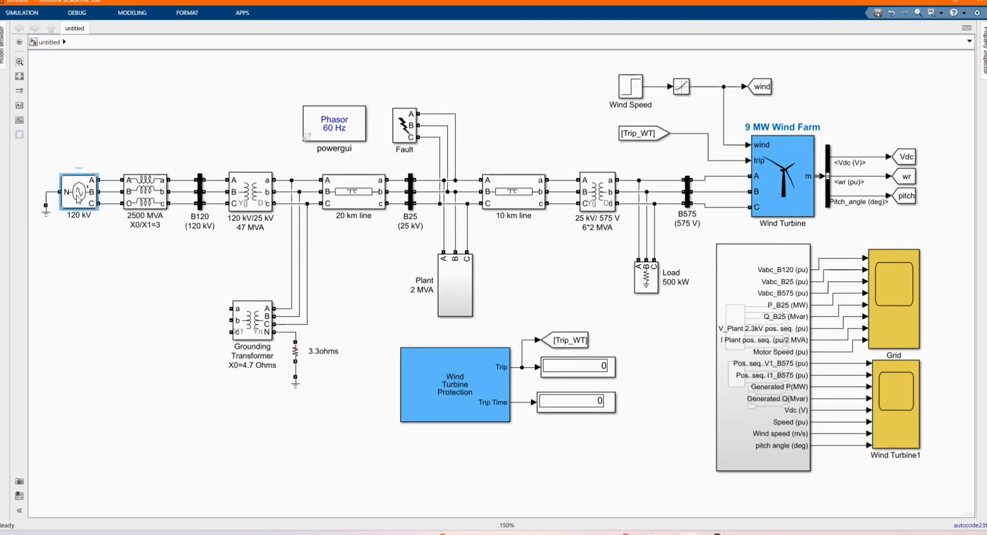
{"action": "double_click", "coordinate": [78, 198]}
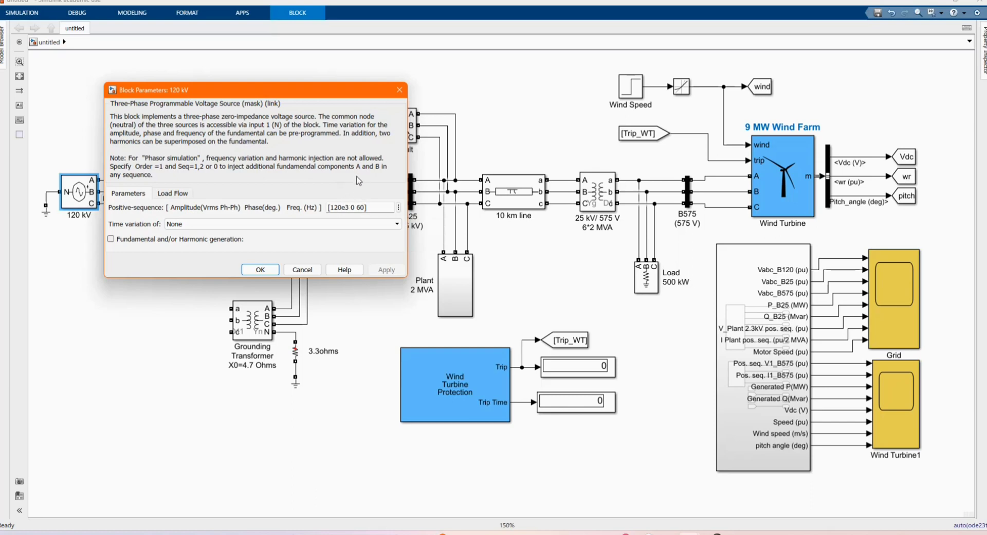
{"action": "left_click", "coordinate": [185, 192]}
{"action": "left_click", "coordinate": [145, 193]}
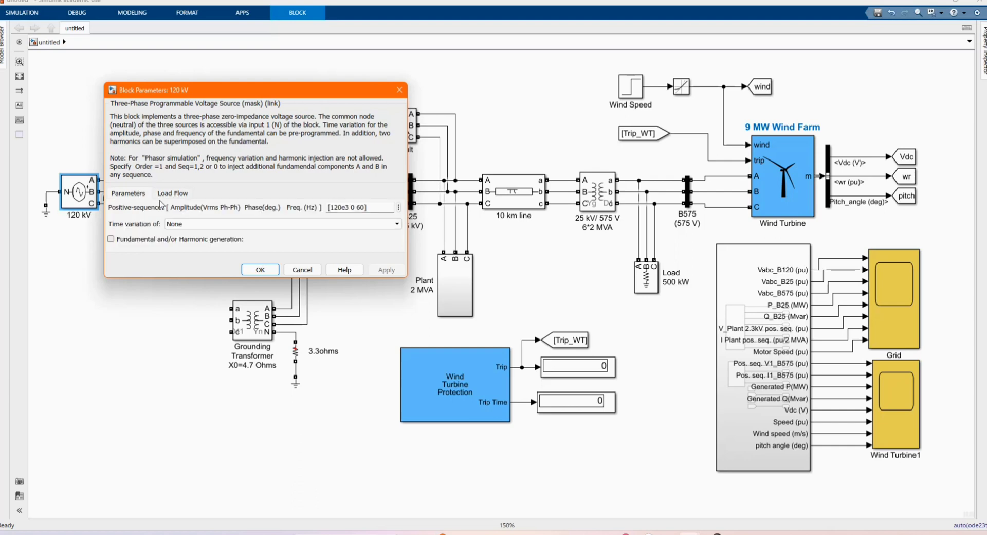
{"action": "left_click", "coordinate": [260, 269]}
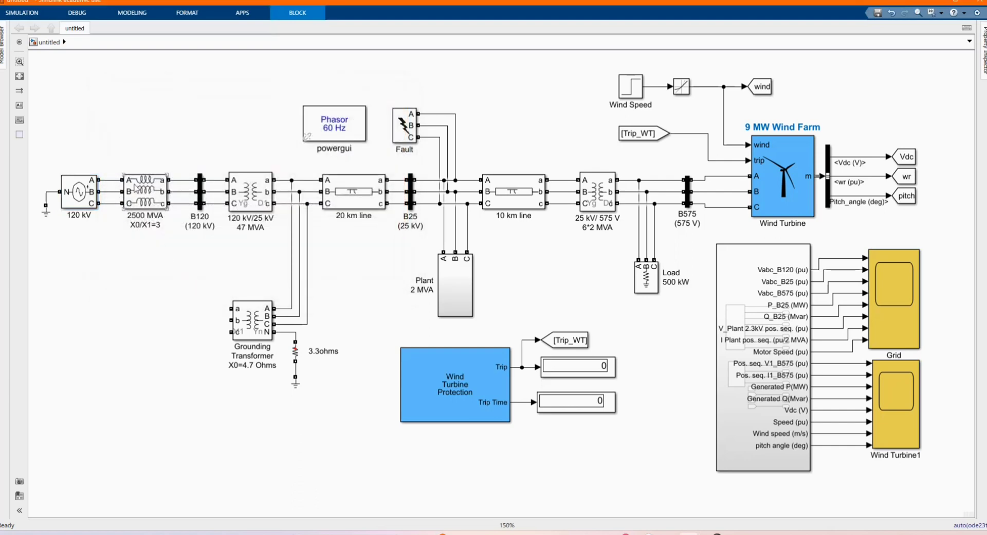
{"action": "double_click", "coordinate": [136, 191]}
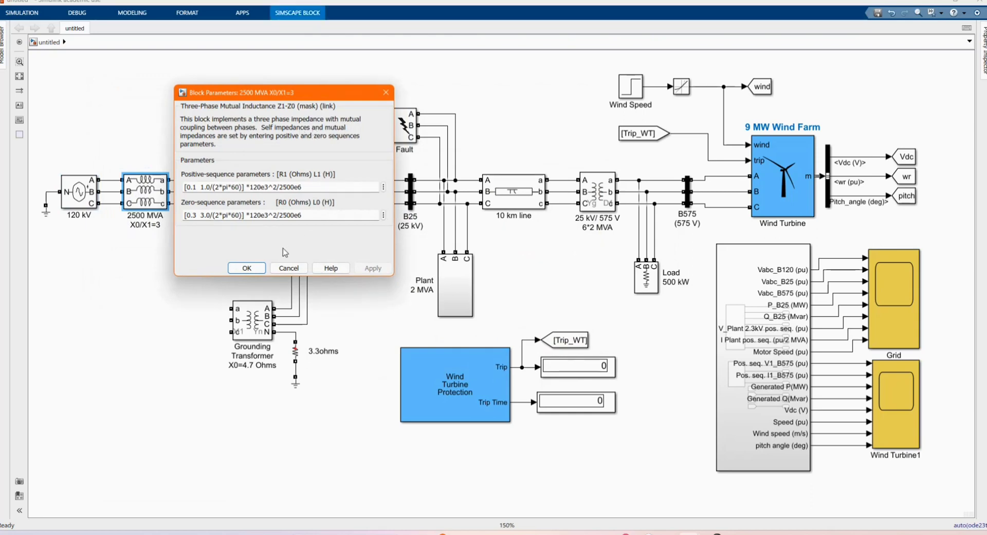
{"action": "left_click", "coordinate": [248, 268]}
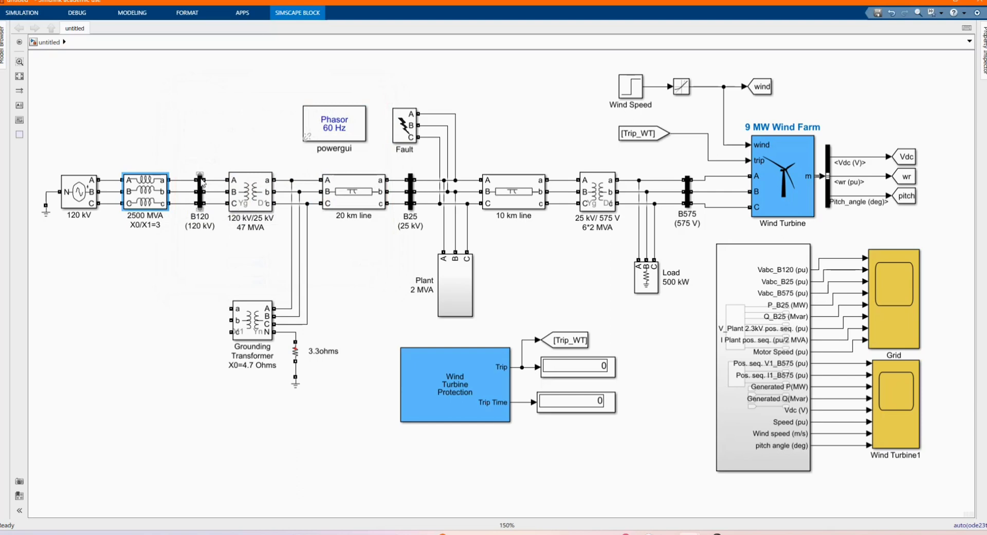
Step: Review the B120 bus, then the 120 kV/25 kV transformer's winding and magnetization settings
{"action": "double_click", "coordinate": [201, 191]}
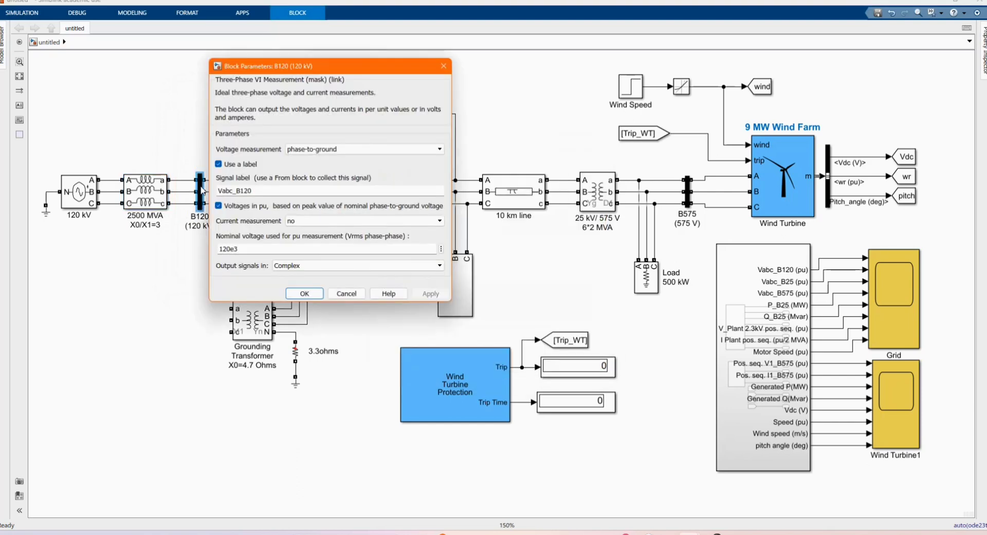
{"action": "left_click", "coordinate": [300, 293]}
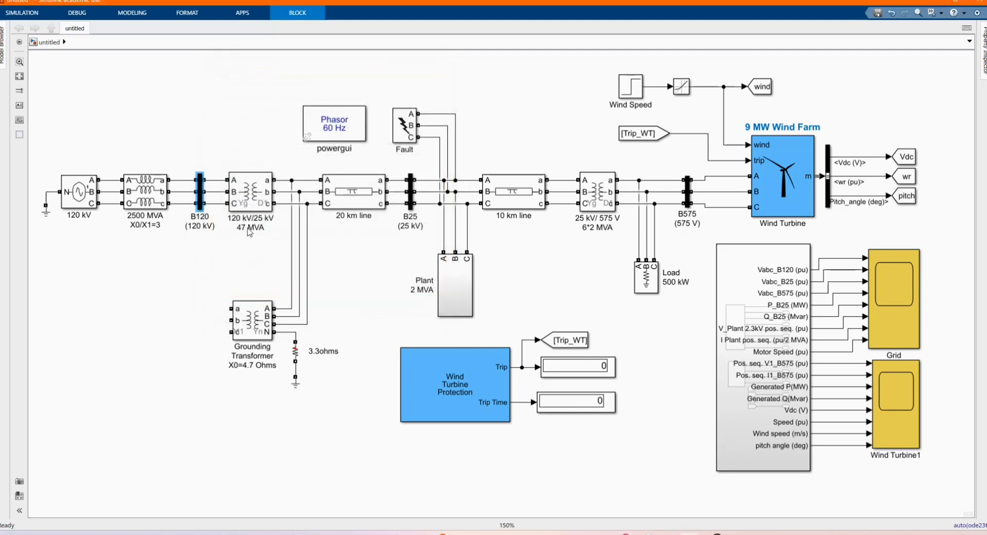
{"action": "left_click", "coordinate": [250, 196]}
{"action": "double_click", "coordinate": [250, 197]}
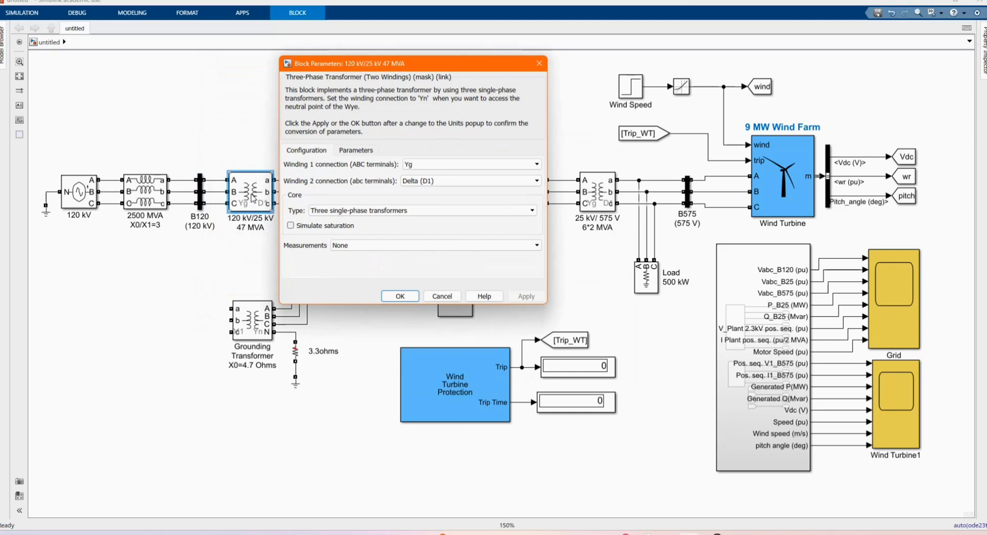
{"action": "left_click", "coordinate": [355, 150]}
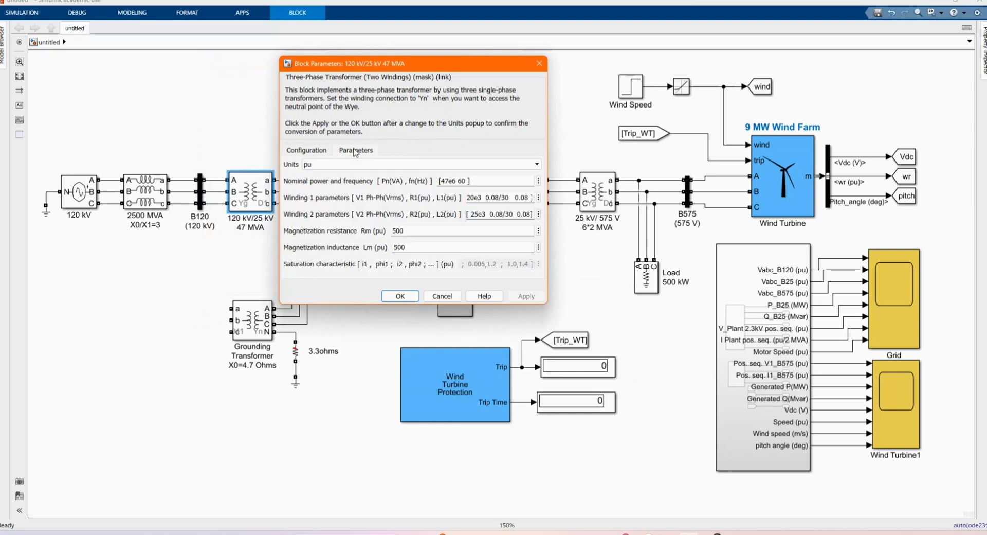
{"action": "left_click", "coordinate": [307, 151]}
{"action": "left_click", "coordinate": [352, 151]}
{"action": "left_click", "coordinate": [309, 151]}
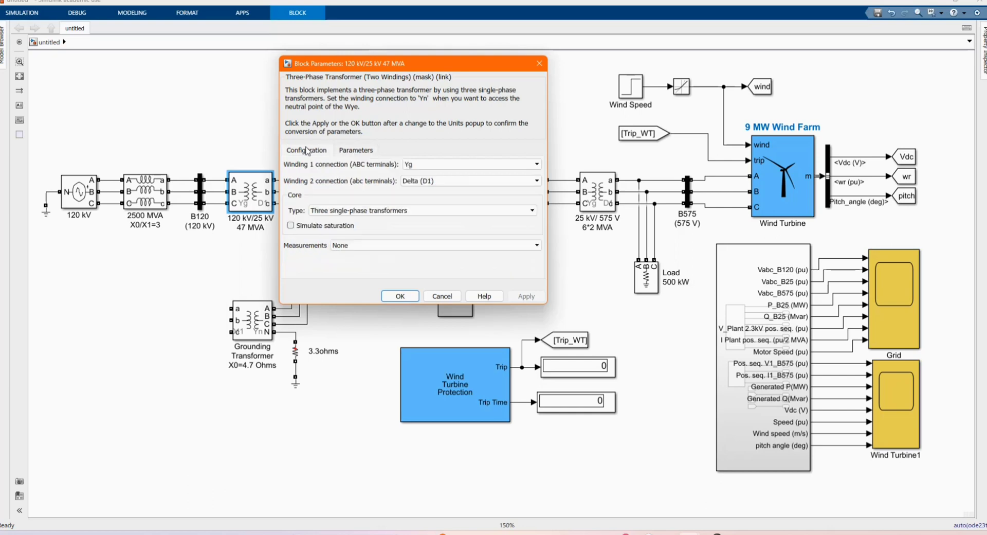
{"action": "left_click", "coordinate": [409, 297]}
{"action": "left_click", "coordinate": [372, 280]}
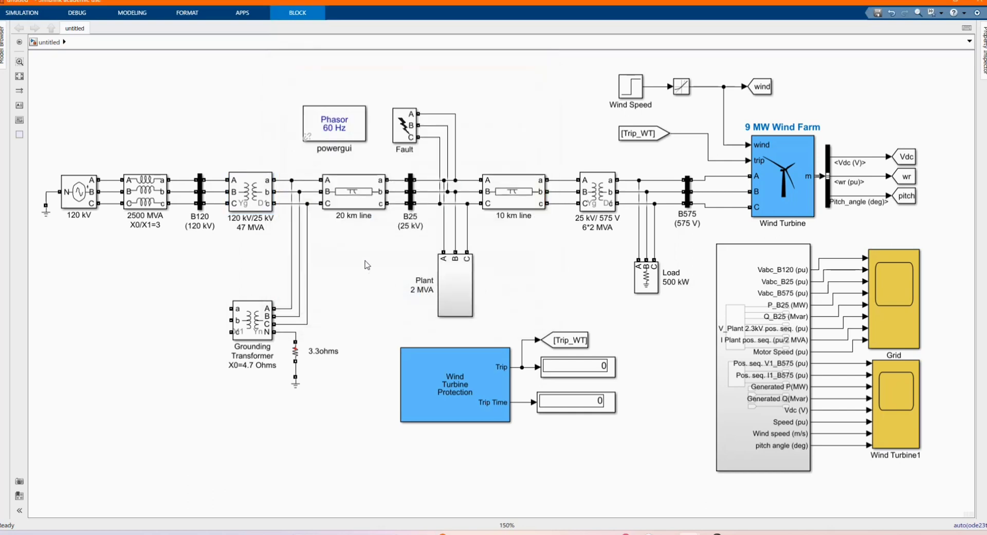
Step: Check the Grounding Transformer, then open the 20 km line's parameters (20 km, 60 Hz)
{"action": "double_click", "coordinate": [259, 325]}
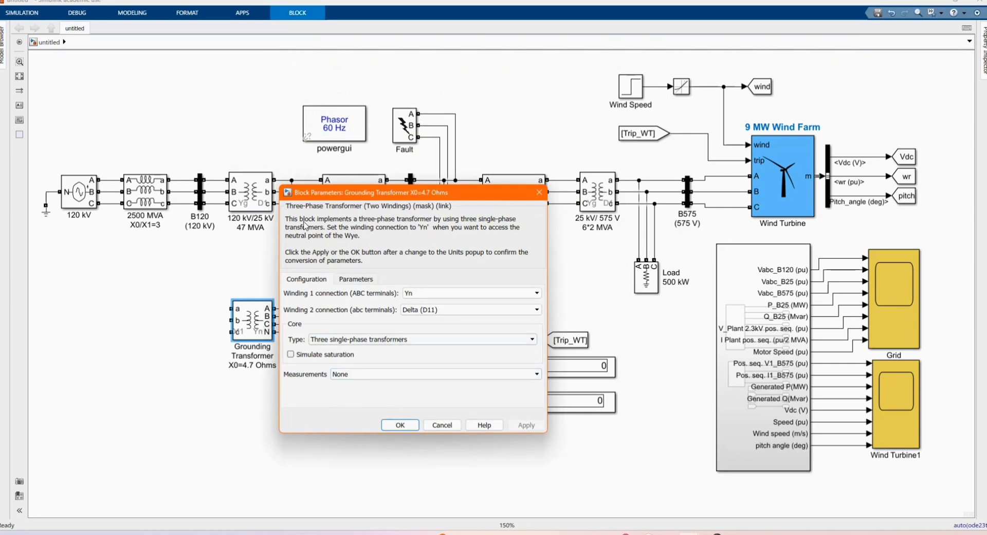
{"action": "left_click", "coordinate": [400, 425]}
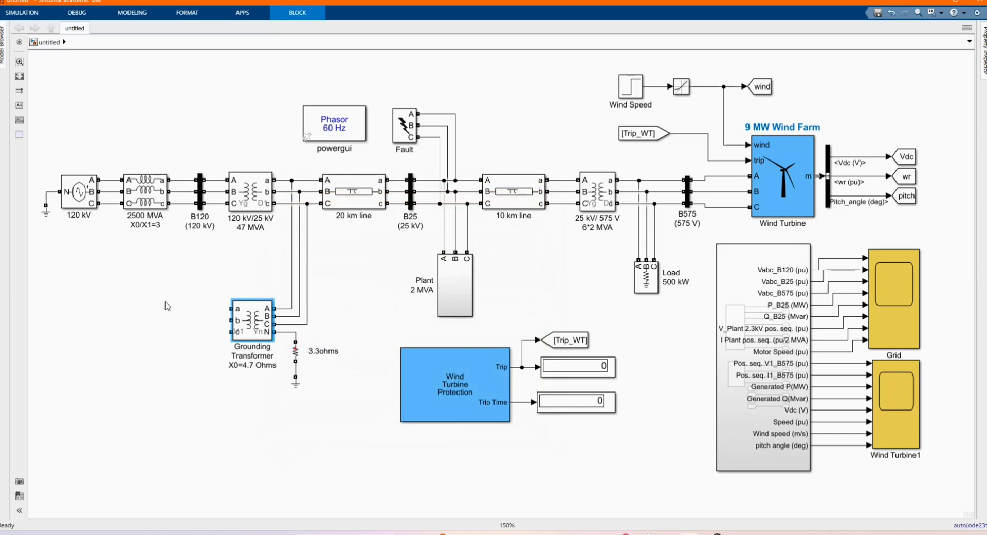
{"action": "left_click", "coordinate": [319, 300]}
{"action": "left_click", "coordinate": [356, 201]}
{"action": "double_click", "coordinate": [356, 200]}
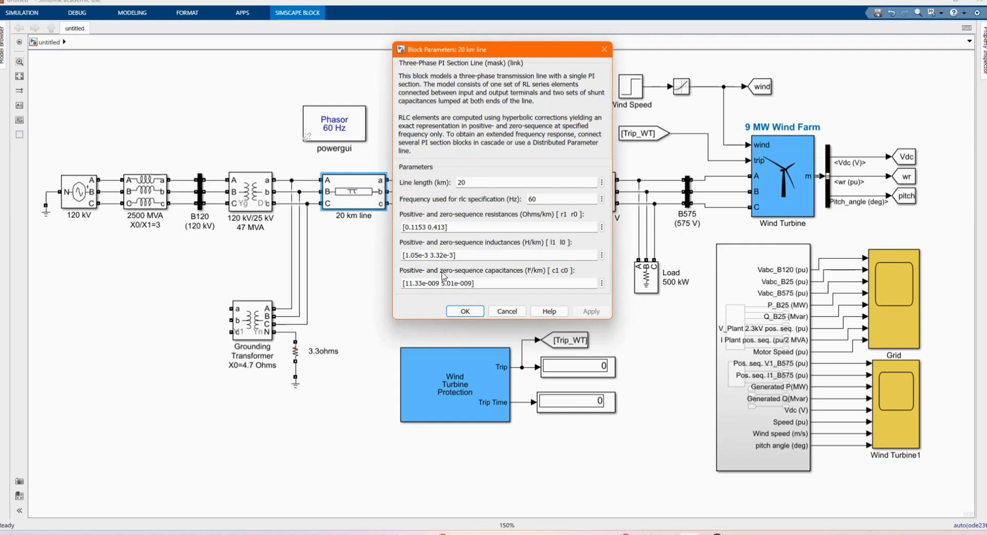
{"action": "left_click", "coordinate": [463, 312]}
{"action": "left_click", "coordinate": [392, 252]}
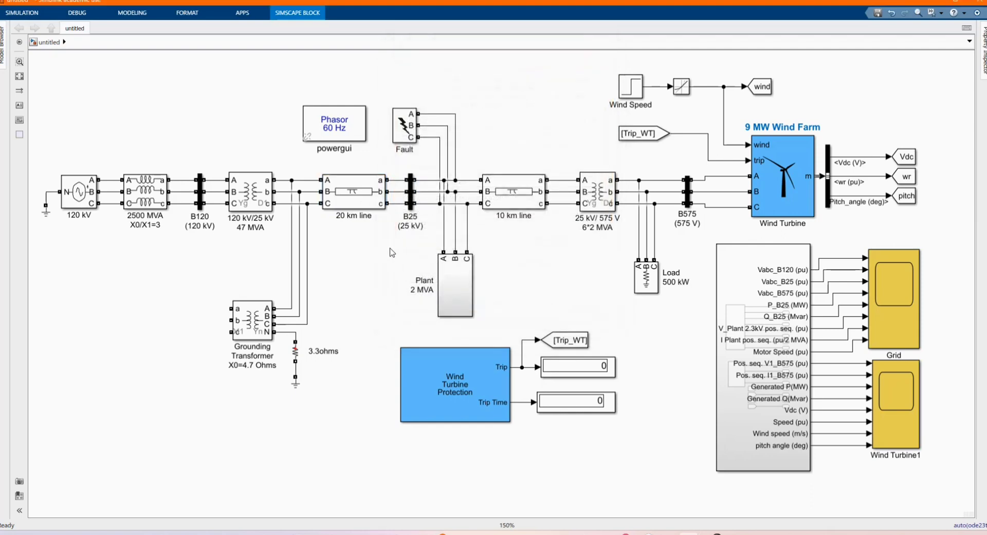
{"action": "left_click", "coordinate": [404, 126]}
{"action": "double_click", "coordinate": [404, 126]}
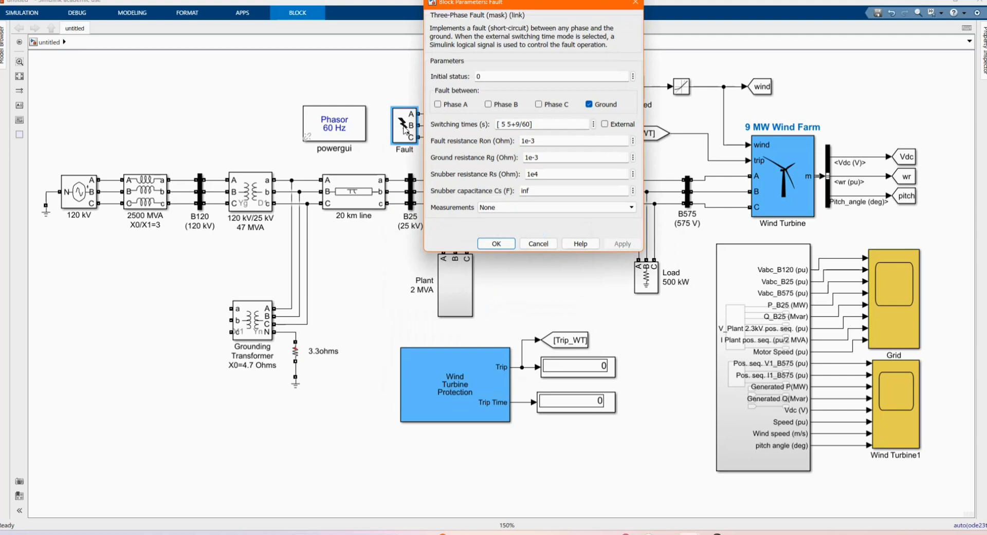
{"action": "left_click", "coordinate": [494, 243]}
{"action": "left_click", "coordinate": [505, 269]}
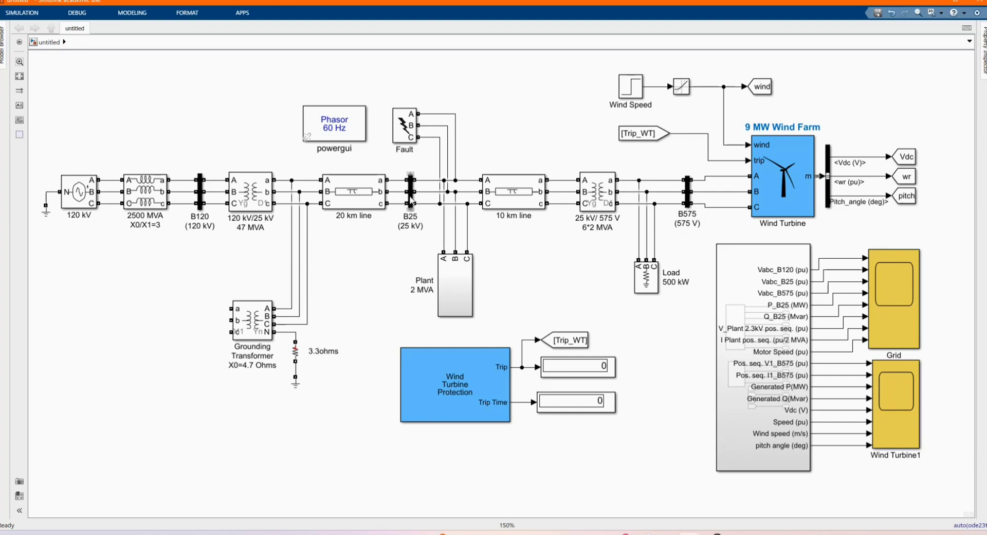
{"action": "double_click", "coordinate": [410, 198]}
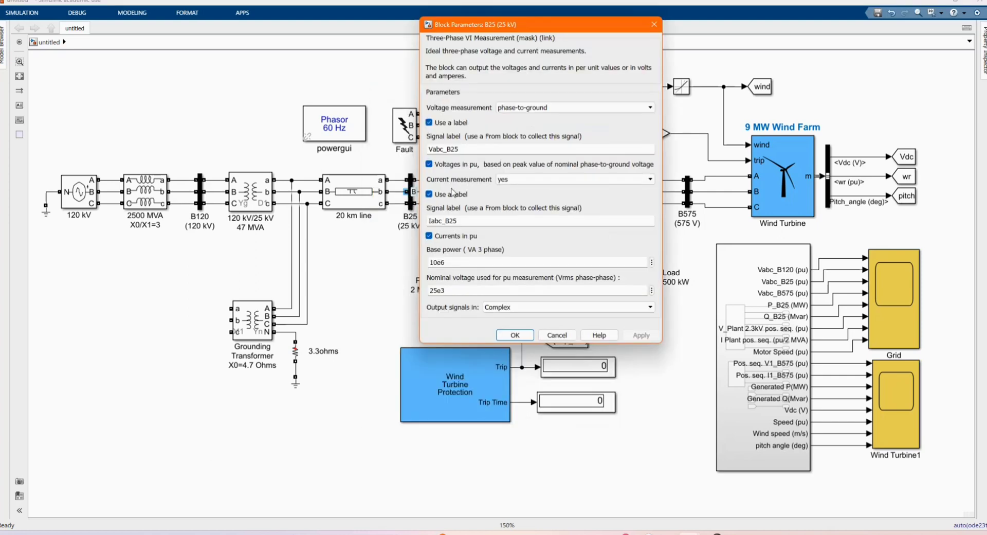
{"action": "left_click", "coordinate": [514, 335]}
{"action": "left_click", "coordinate": [514, 335]}
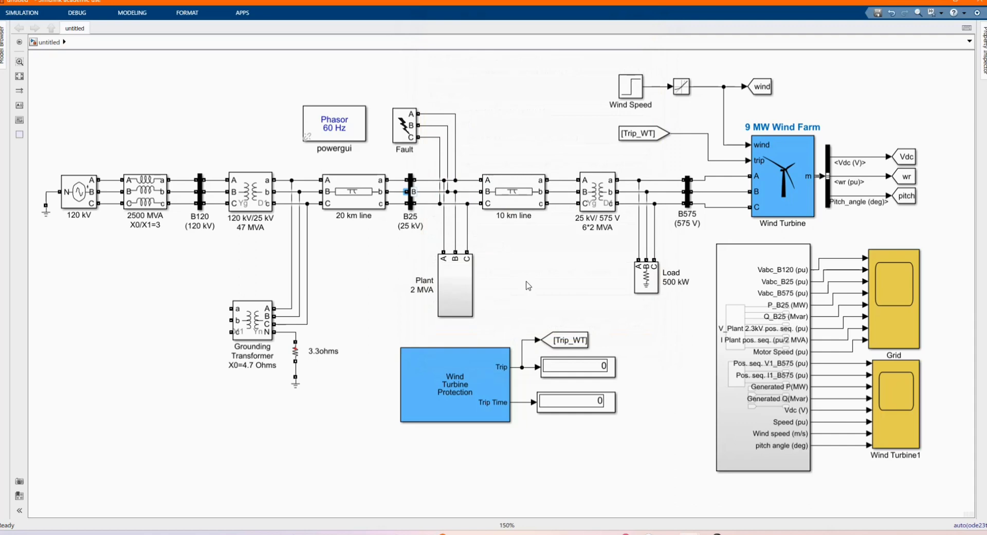
{"action": "left_click", "coordinate": [457, 292]}
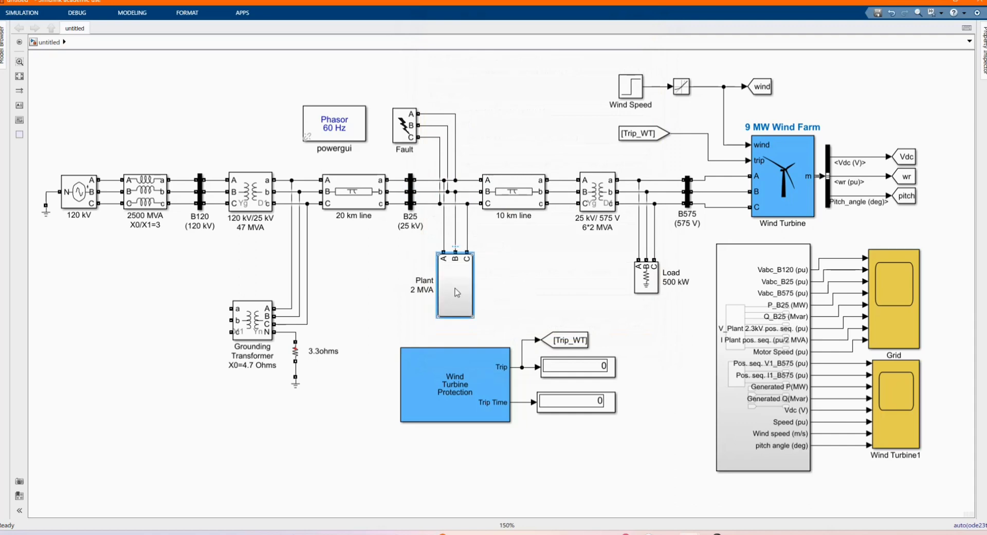
{"action": "double_click", "coordinate": [455, 292]}
{"action": "double_click", "coordinate": [457, 290]}
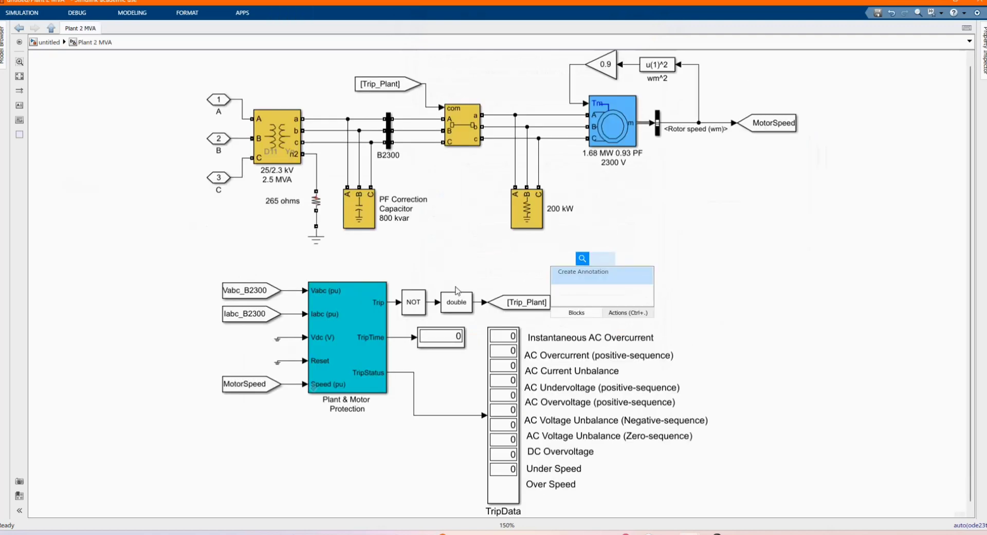
{"action": "key", "text": "Escape"}
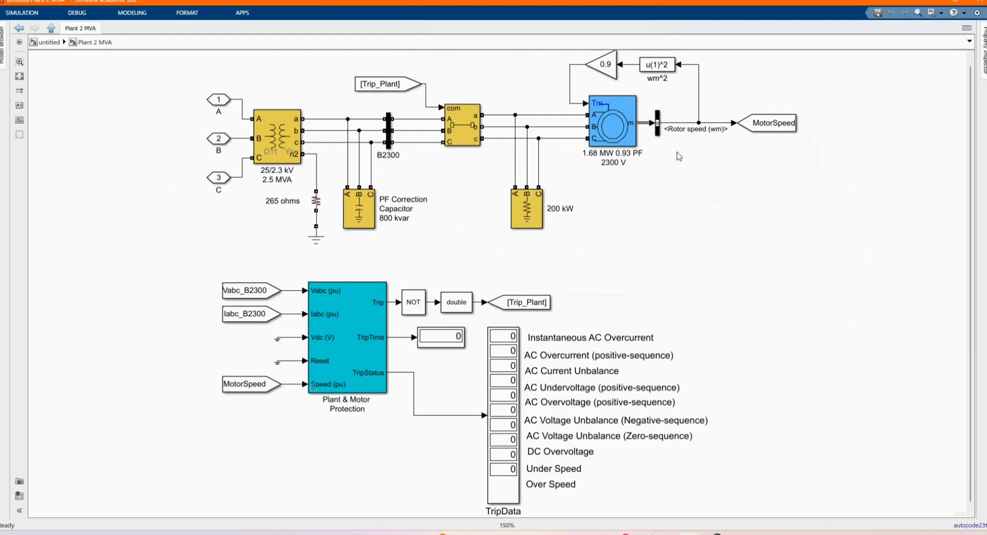
{"action": "scroll", "coordinate": [560, 266], "scroll_direction": "down", "scroll_amount": 2}
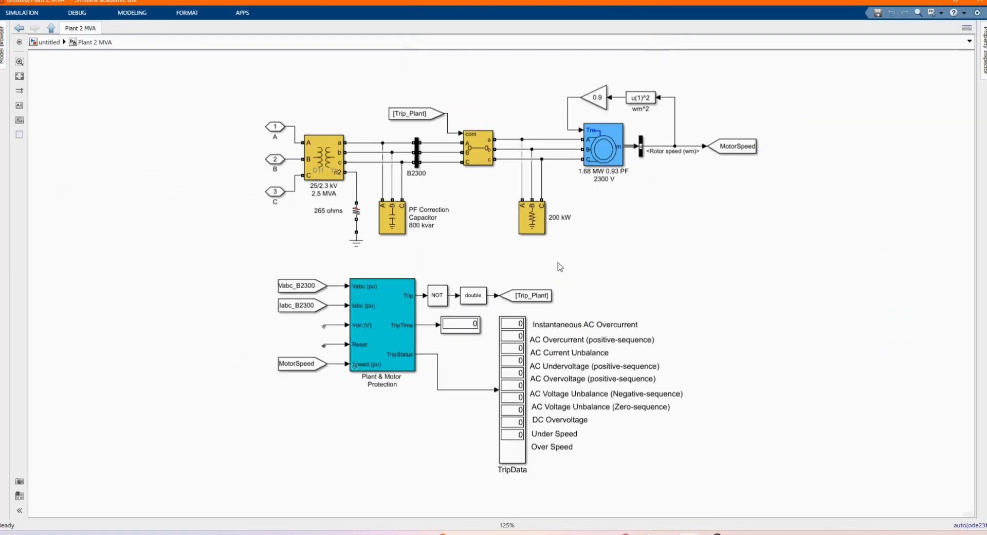
{"action": "scroll", "coordinate": [560, 266], "scroll_direction": "up", "scroll_amount": 1}
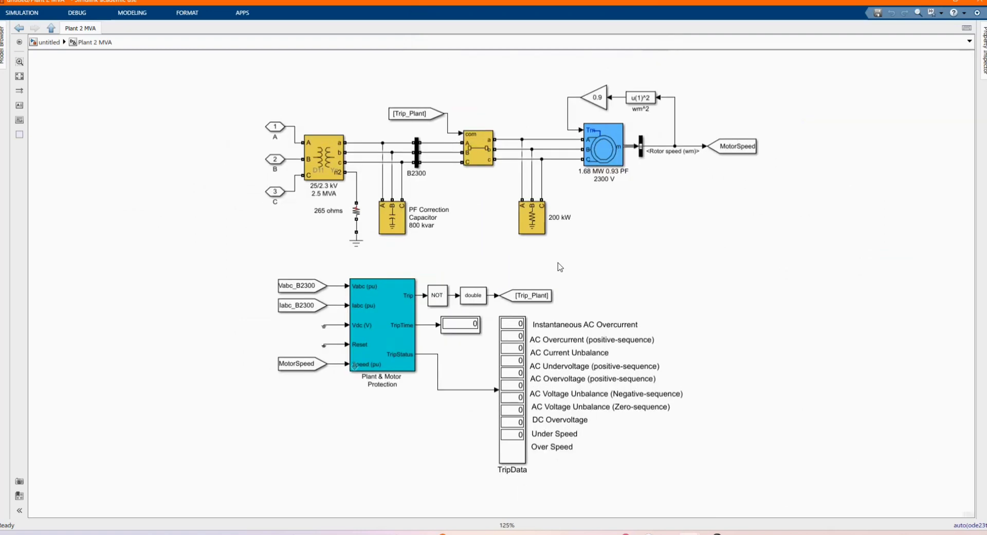
{"action": "left_click", "coordinate": [615, 157]}
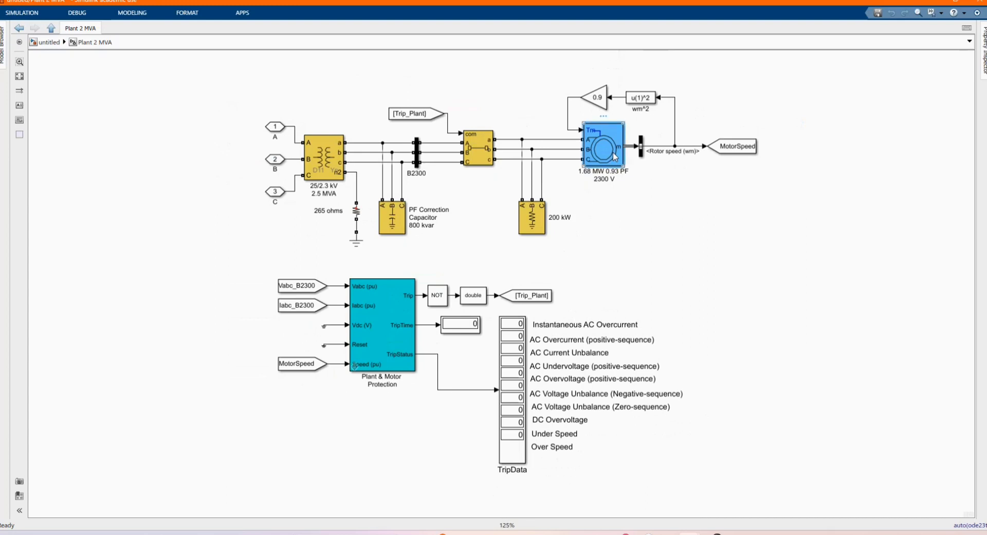
{"action": "double_click", "coordinate": [613, 152]}
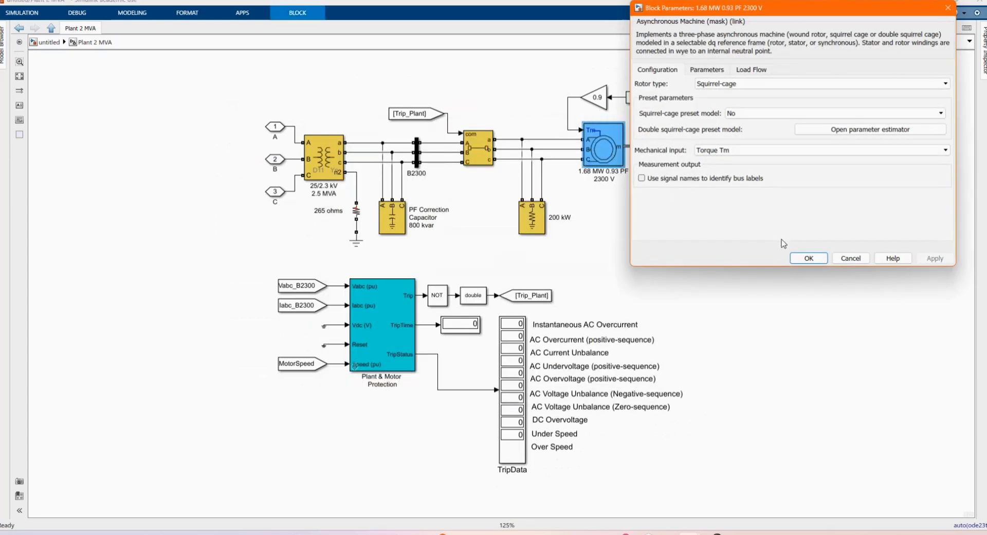
{"action": "left_click", "coordinate": [808, 258]}
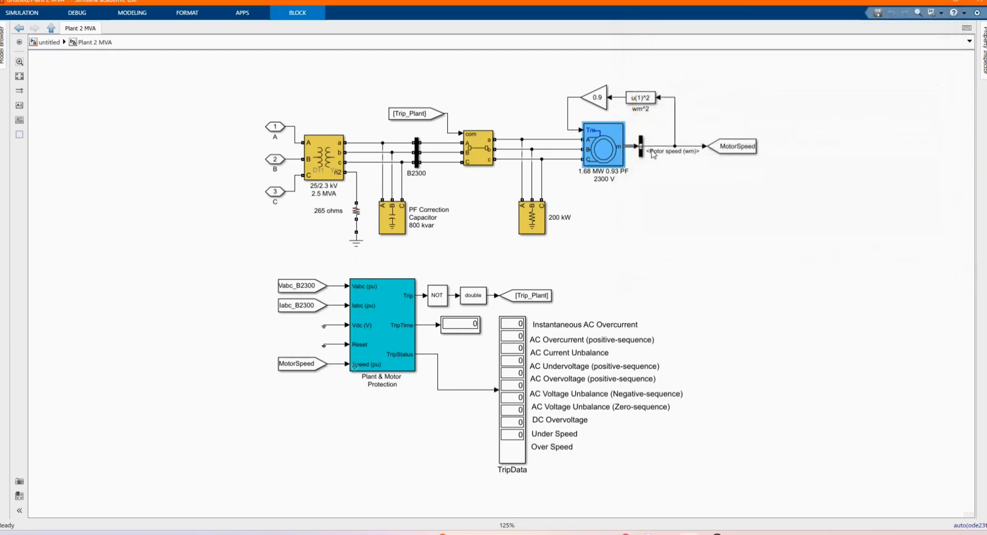
{"action": "scroll", "coordinate": [638, 129], "scroll_direction": "up", "scroll_amount": 1}
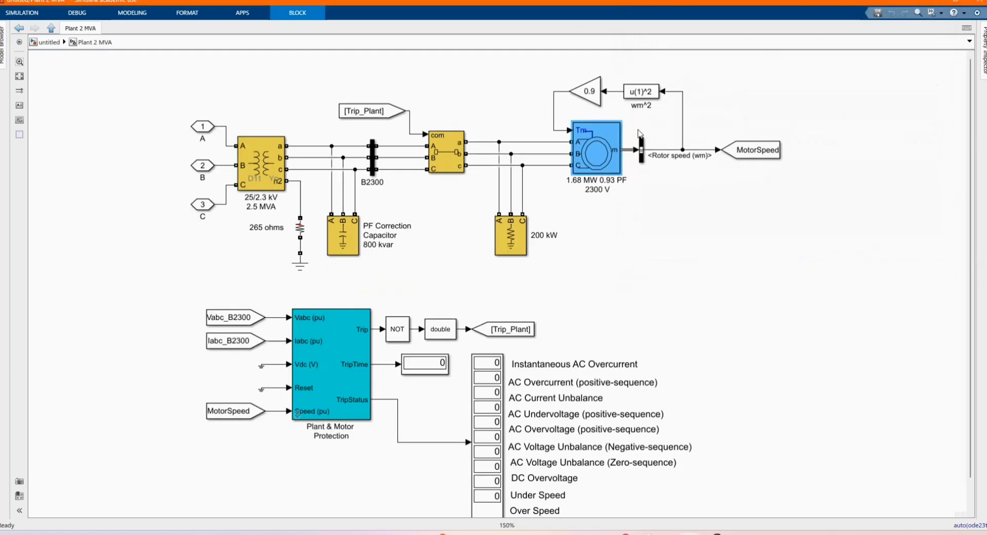
{"action": "scroll", "coordinate": [639, 134], "scroll_direction": "down", "scroll_amount": 1}
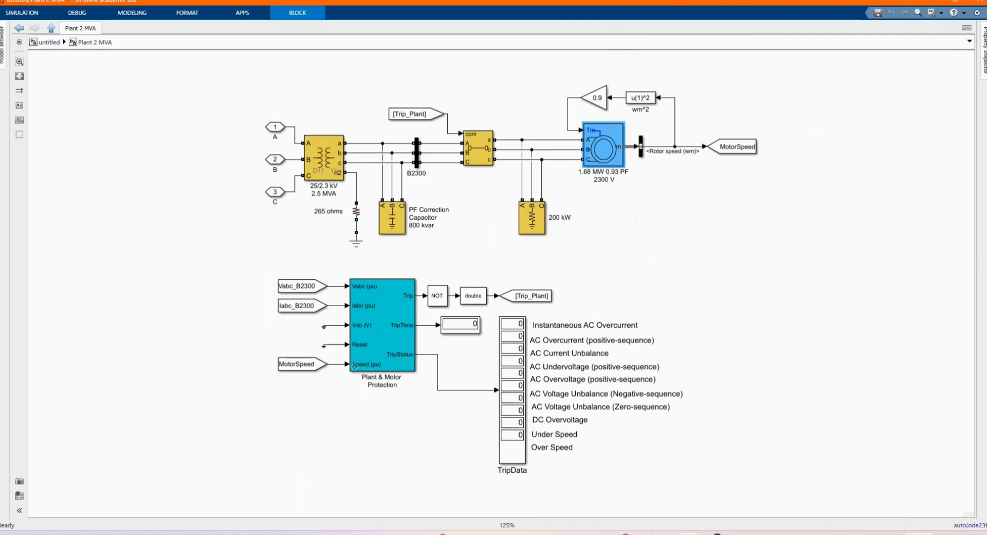
{"action": "key", "text": "super+a"}
{"action": "left_click", "coordinate": [713, 237]}
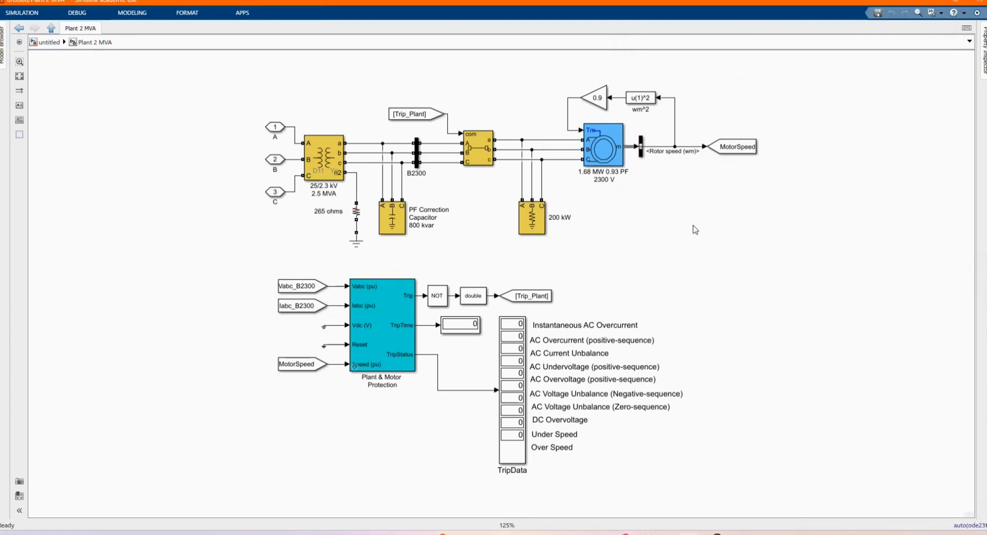
{"action": "left_click", "coordinate": [535, 216]}
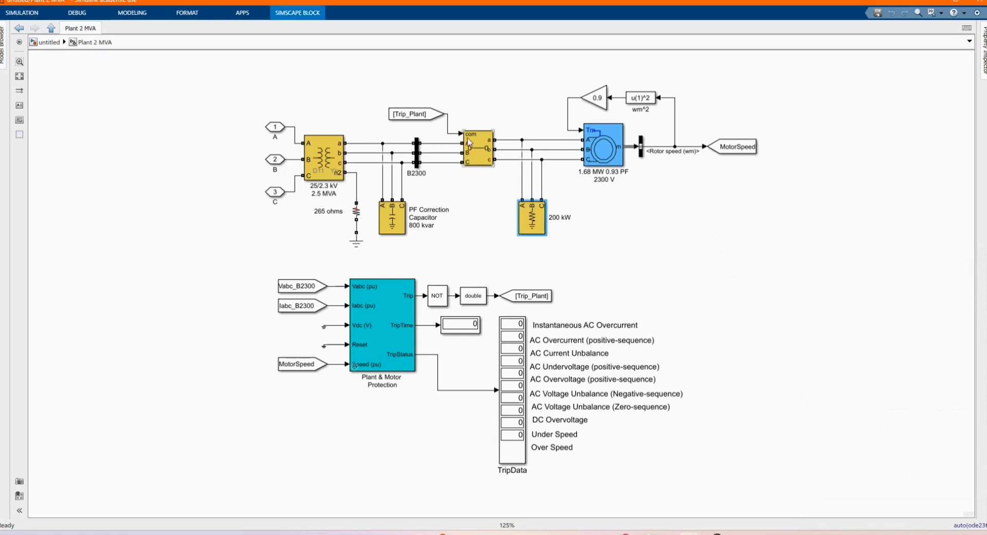
{"action": "double_click", "coordinate": [528, 224]}
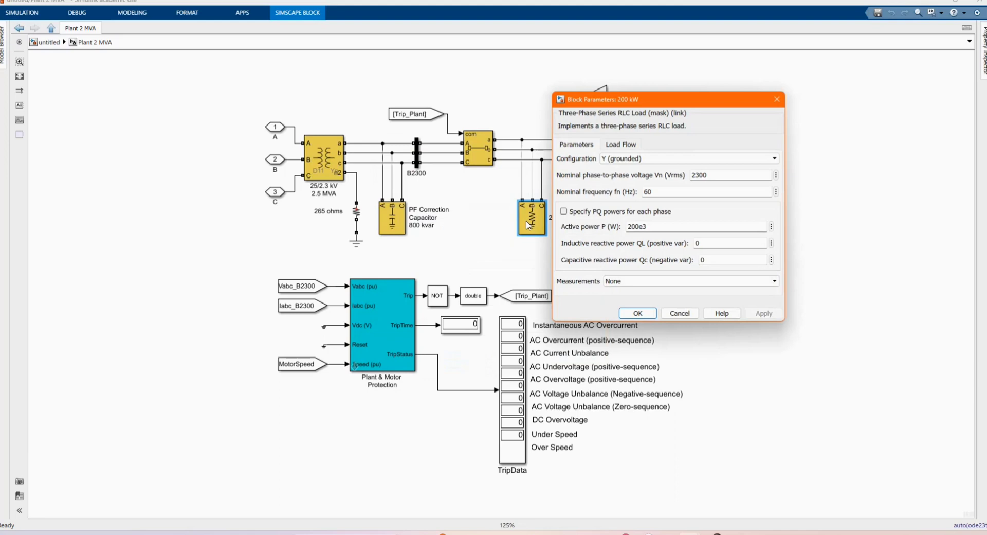
{"action": "left_click", "coordinate": [637, 313]}
{"action": "double_click", "coordinate": [476, 153]}
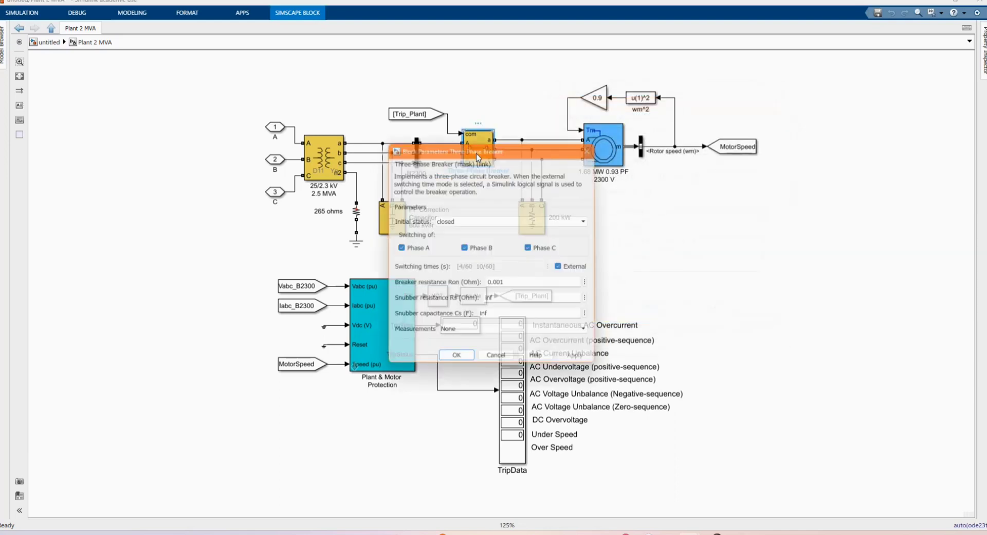
{"action": "left_click", "coordinate": [571, 244]}
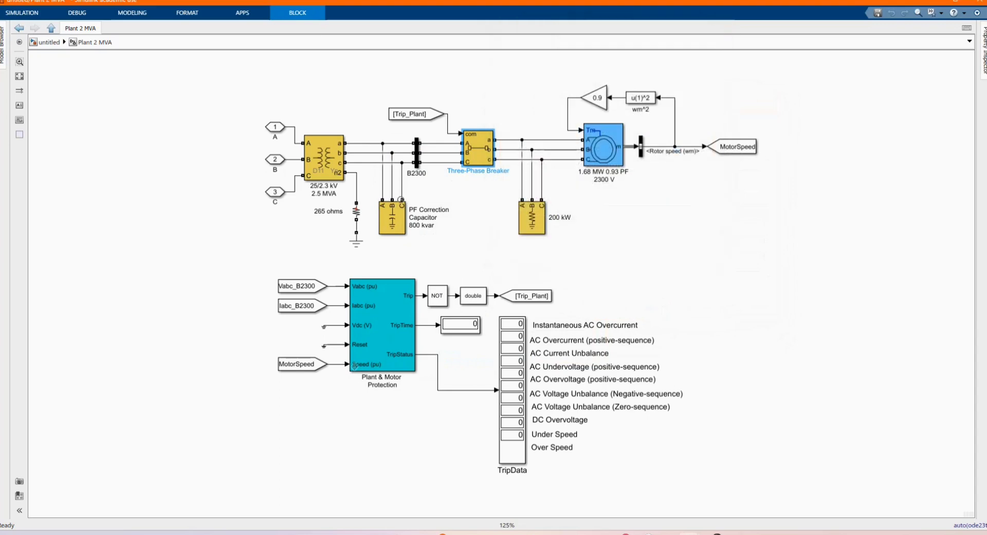
{"action": "double_click", "coordinate": [395, 220]}
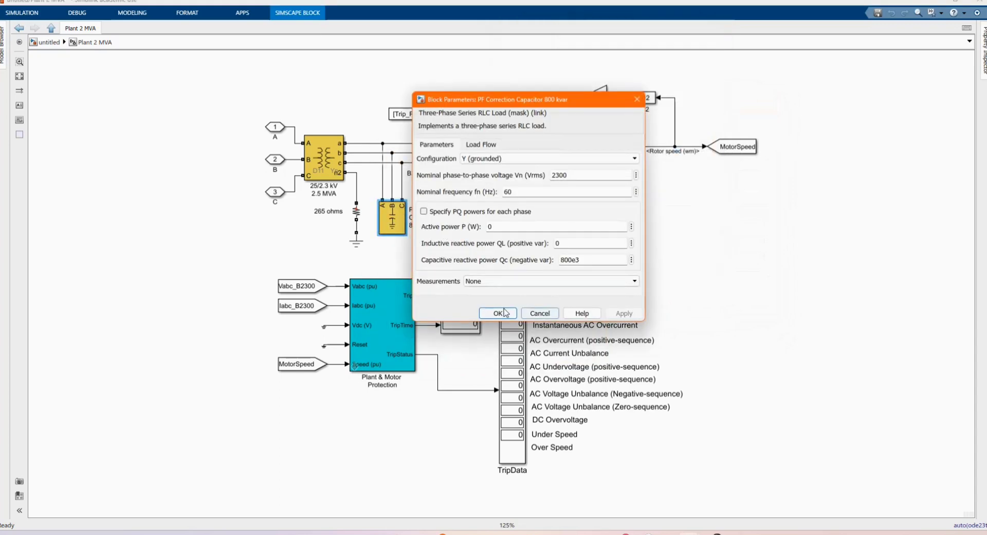
{"action": "left_click", "coordinate": [498, 313]}
{"action": "double_click", "coordinate": [320, 164]}
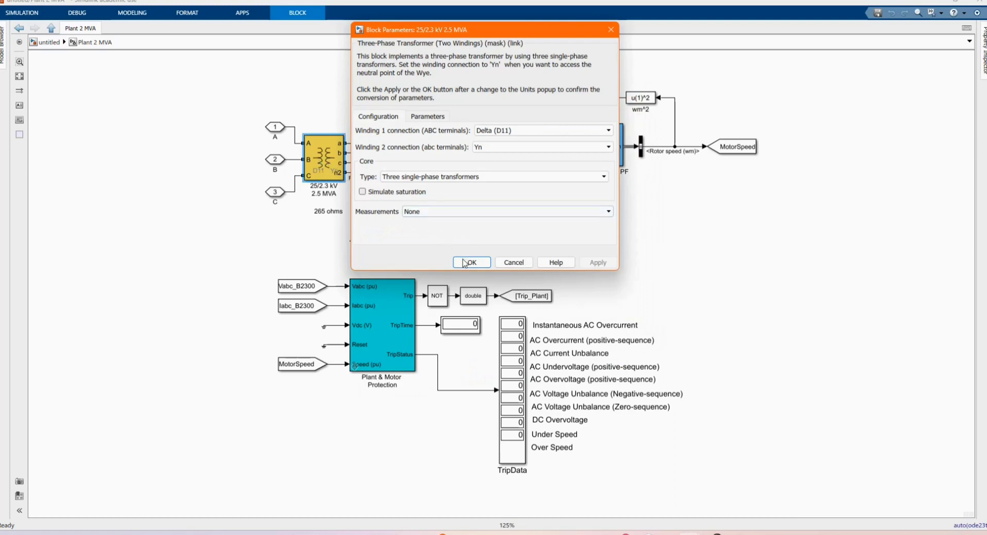
{"action": "left_click", "coordinate": [465, 264]}
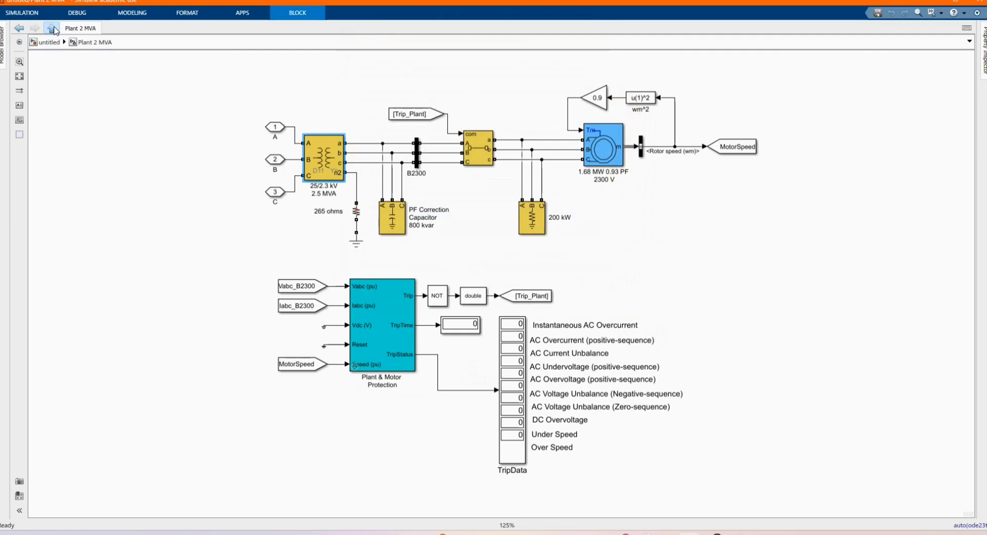
Step: Go up to the wind farm diagram and review the 10 km line and 25 kV/575 V transformer
{"action": "left_click", "coordinate": [52, 29]}
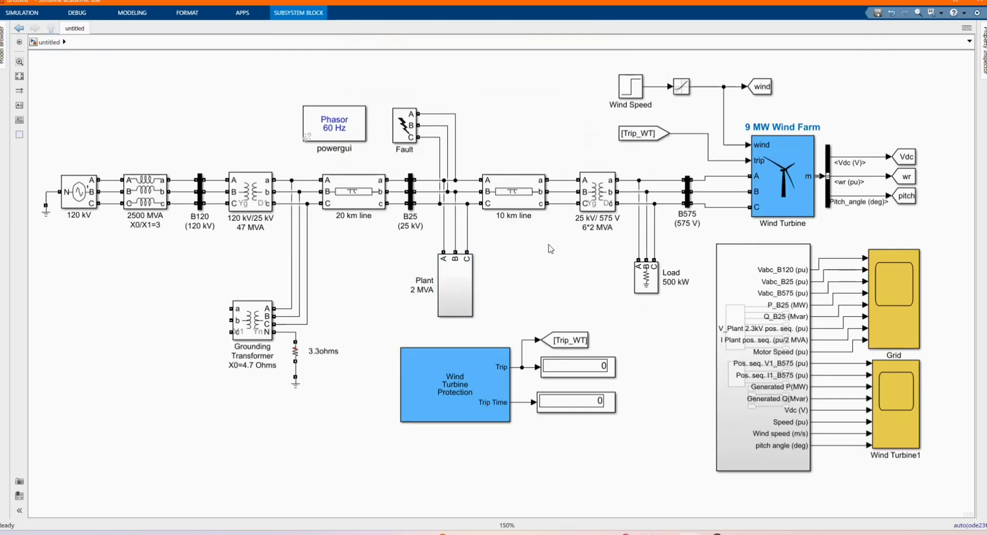
{"action": "double_click", "coordinate": [515, 190]}
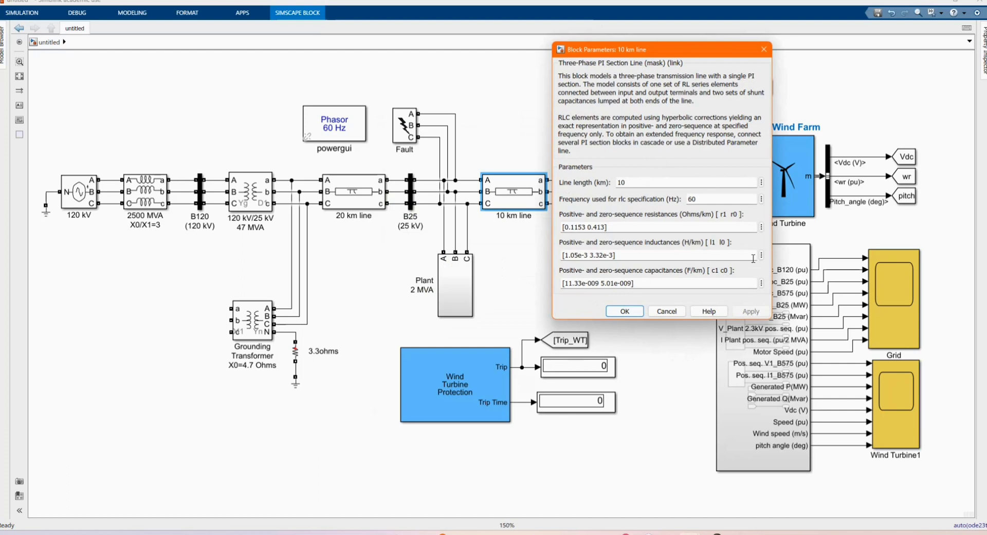
{"action": "left_click", "coordinate": [625, 312]}
{"action": "double_click", "coordinate": [600, 194]}
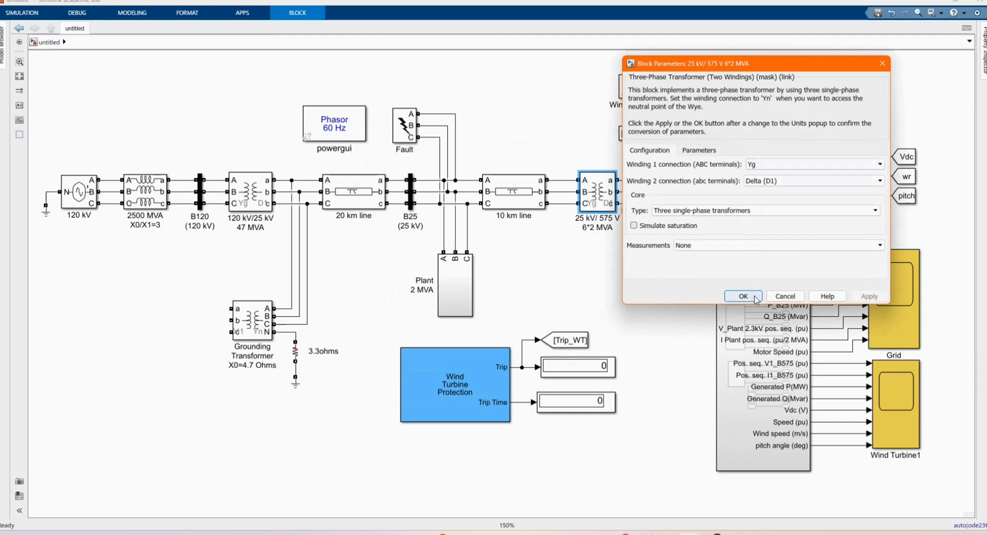
{"action": "left_click", "coordinate": [755, 297]}
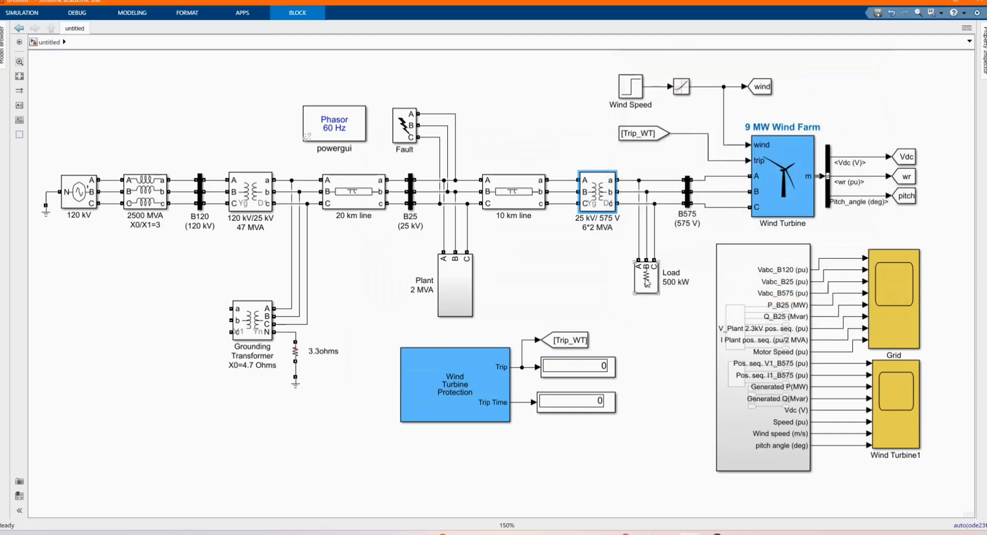
Step: Review the Load 500 kW and B575 bus parameters, closing each without changes
{"action": "left_click", "coordinate": [647, 280]}
{"action": "double_click", "coordinate": [647, 280]}
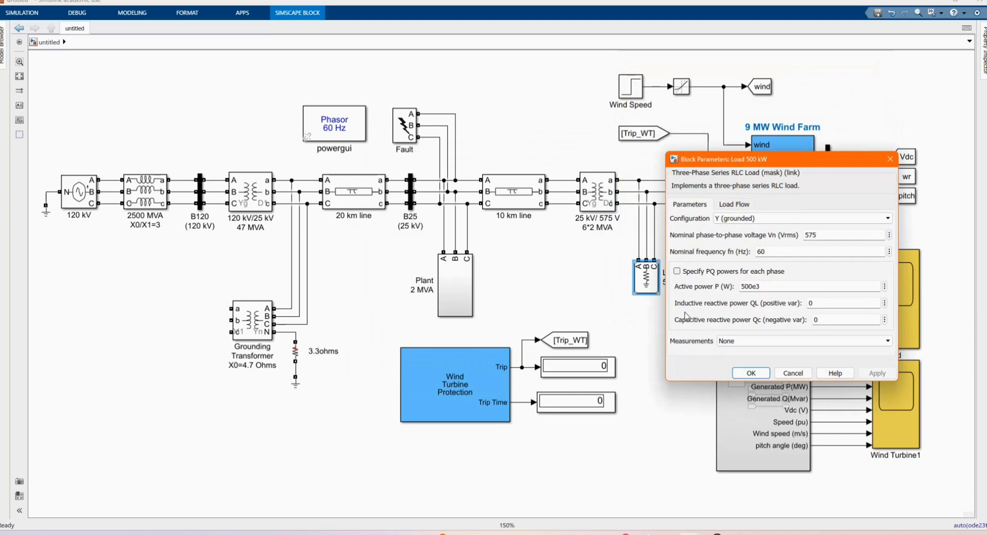
{"action": "key", "text": "Return"}
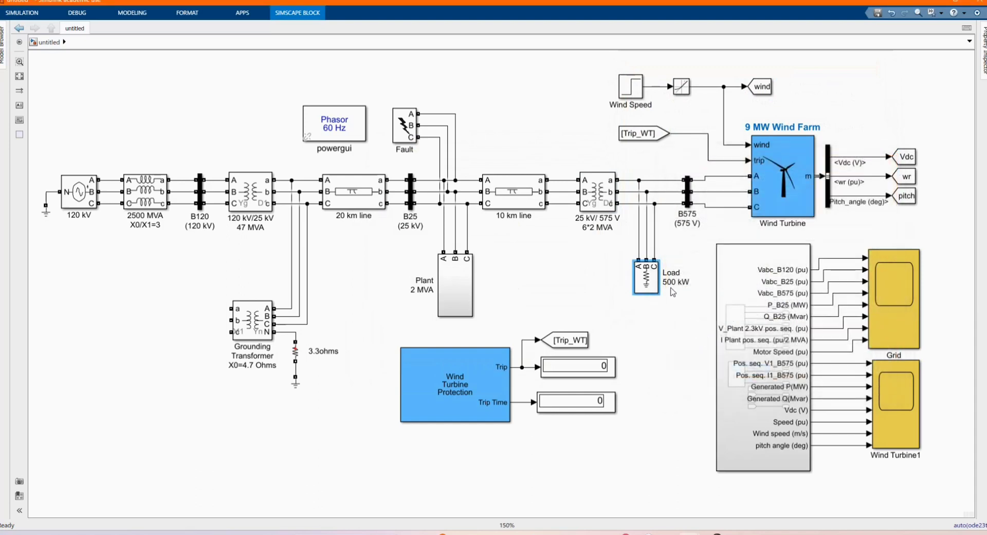
{"action": "left_click", "coordinate": [687, 314]}
{"action": "double_click", "coordinate": [688, 200]}
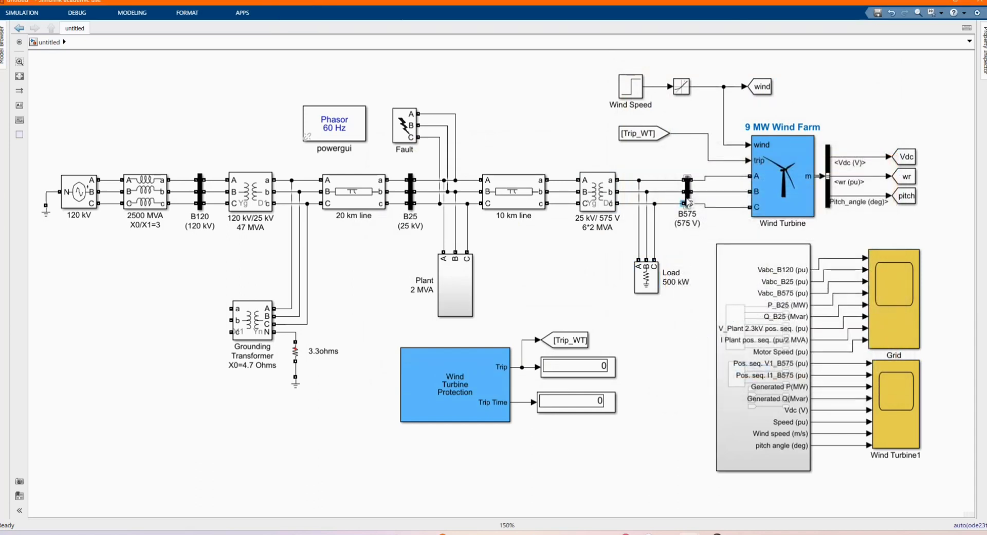
{"action": "left_click", "coordinate": [785, 336]}
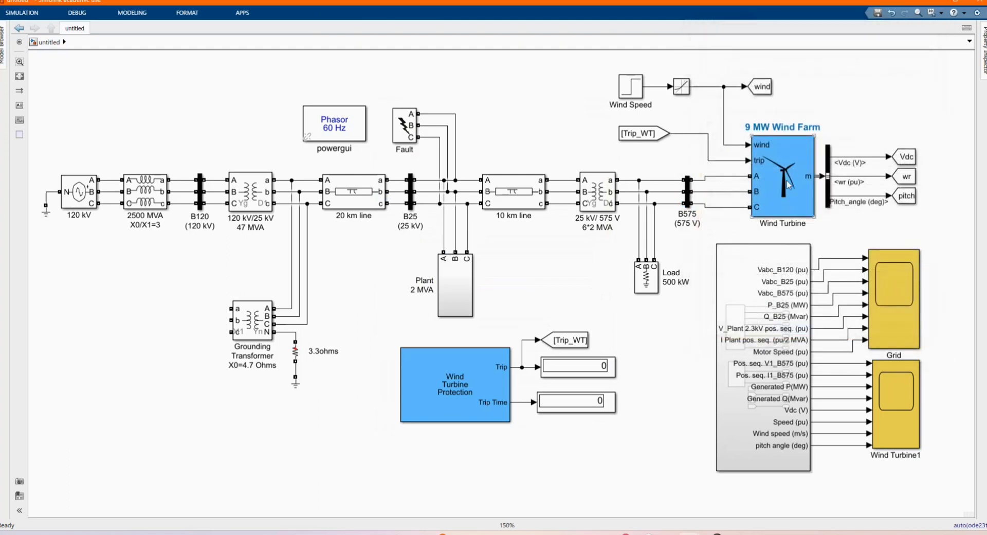
{"action": "double_click", "coordinate": [786, 171]}
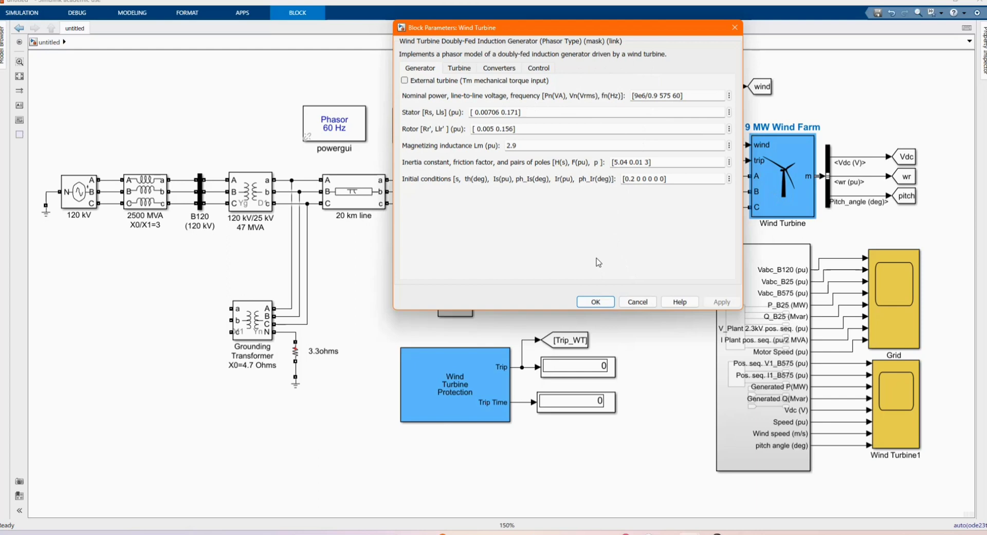
{"action": "left_click", "coordinate": [596, 303]}
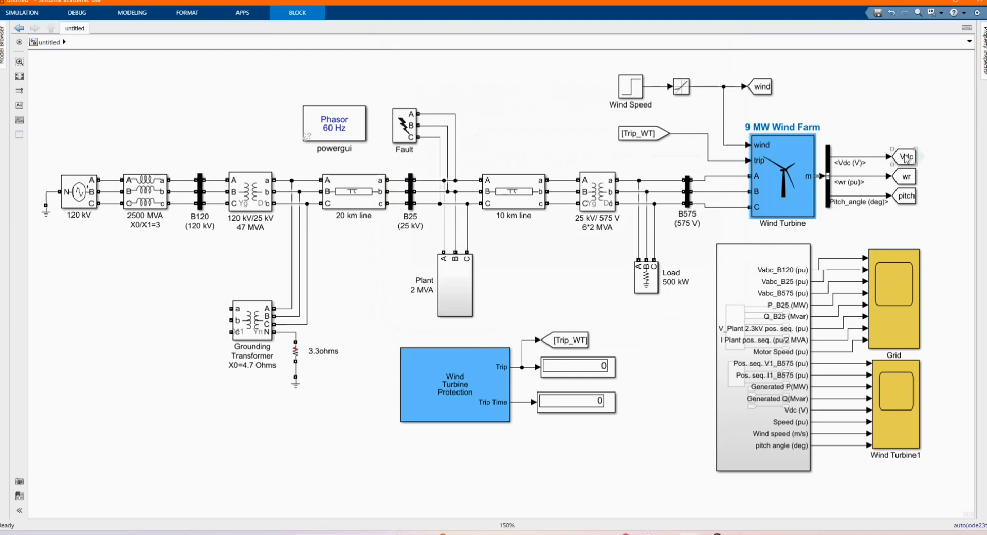
{"action": "left_click", "coordinate": [907, 177]}
{"action": "left_click", "coordinate": [908, 197]}
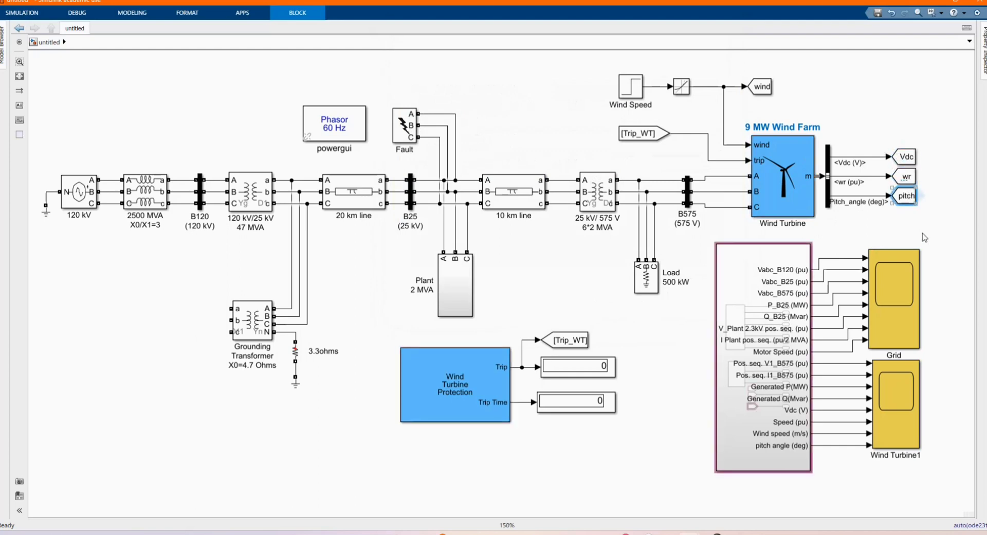
{"action": "left_click", "coordinate": [924, 233]}
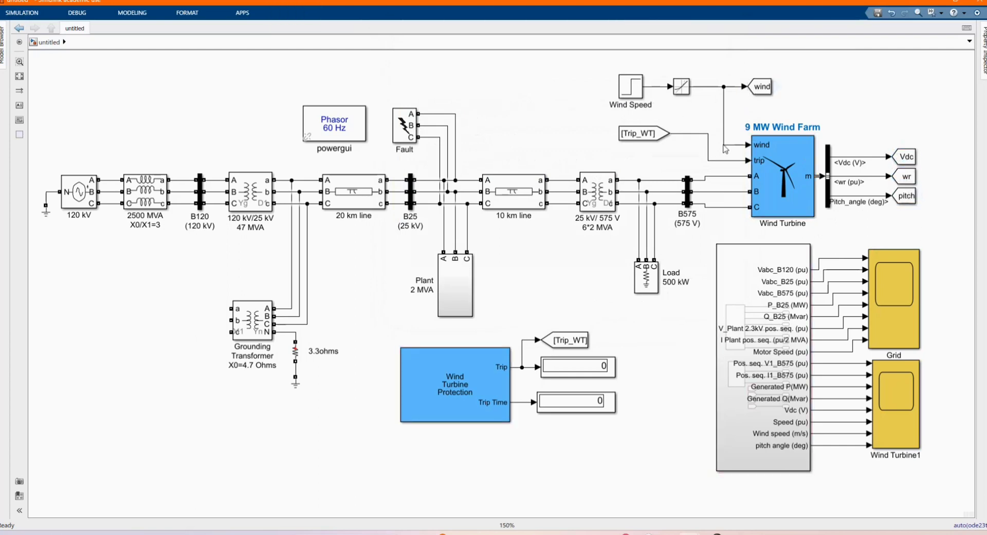
{"action": "double_click", "coordinate": [632, 92]}
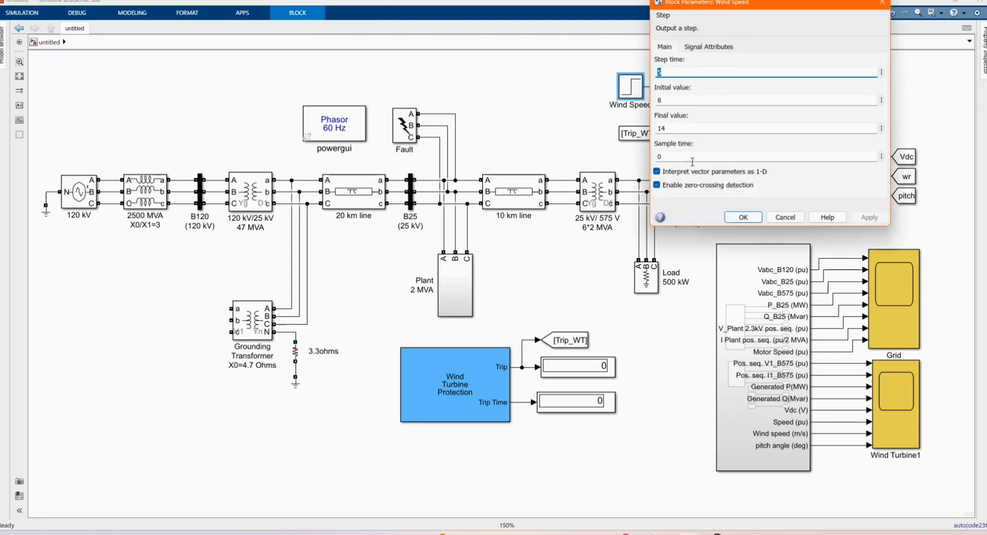
{"action": "left_click", "coordinate": [743, 217]}
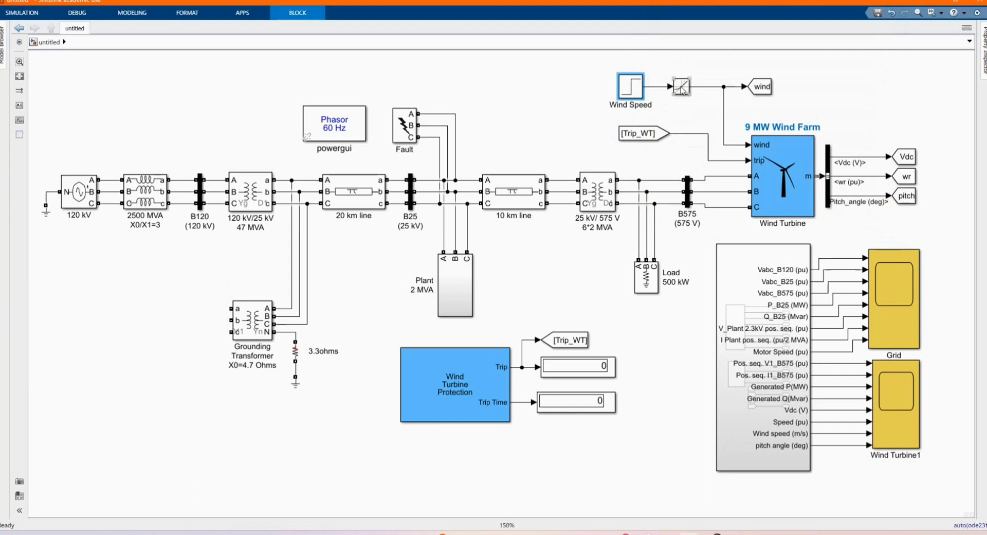
{"action": "double_click", "coordinate": [681, 87]}
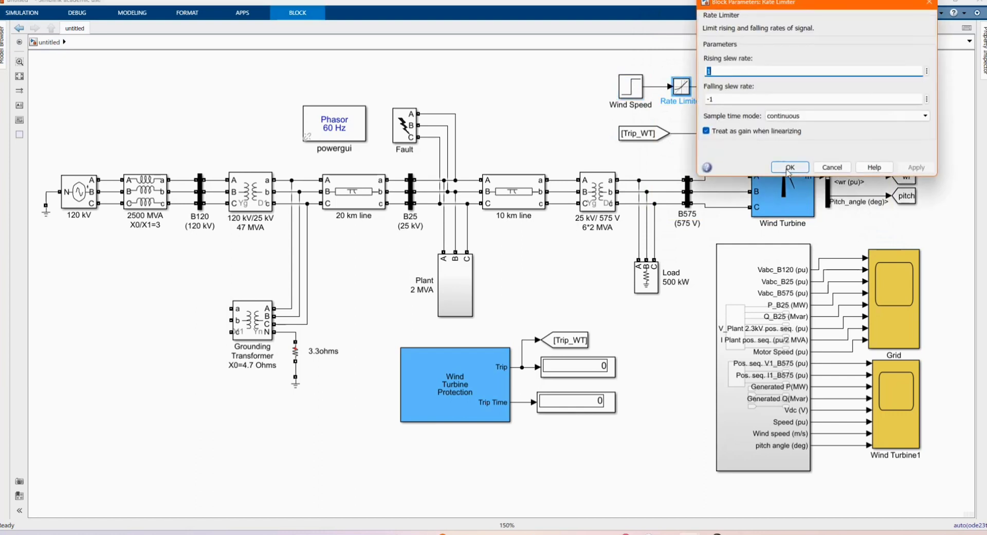
{"action": "left_click", "coordinate": [790, 168]}
{"action": "double_click", "coordinate": [630, 86]}
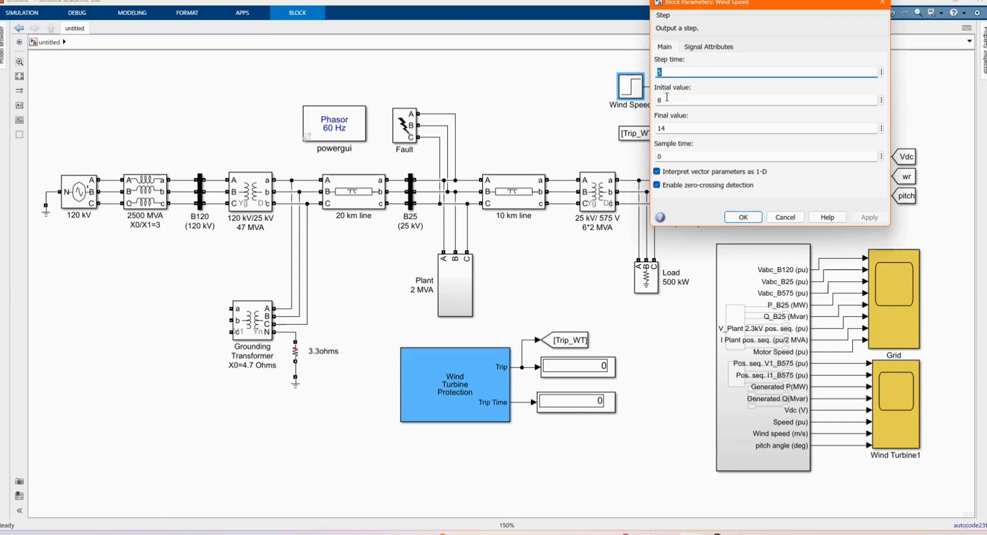
{"action": "left_click", "coordinate": [743, 216]}
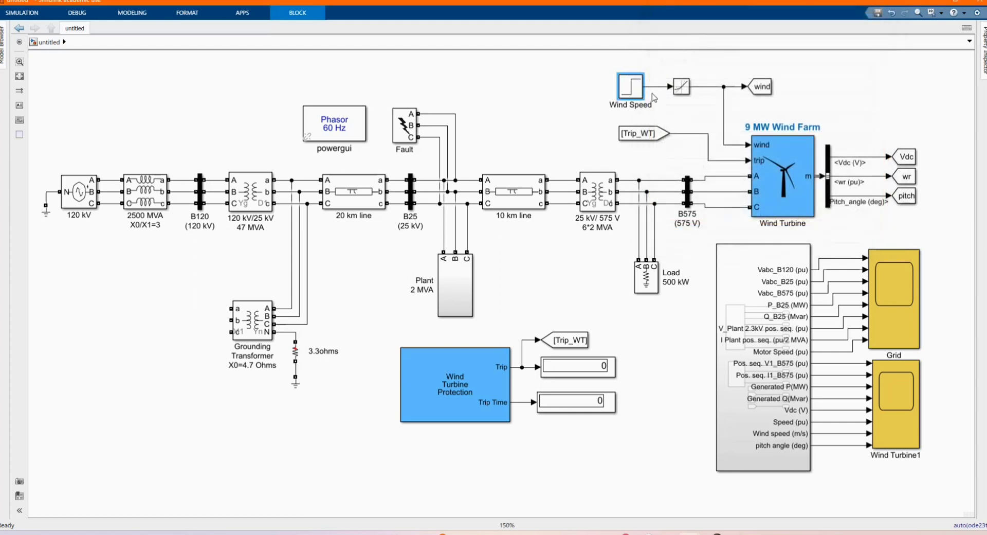
{"action": "double_click", "coordinate": [638, 91]}
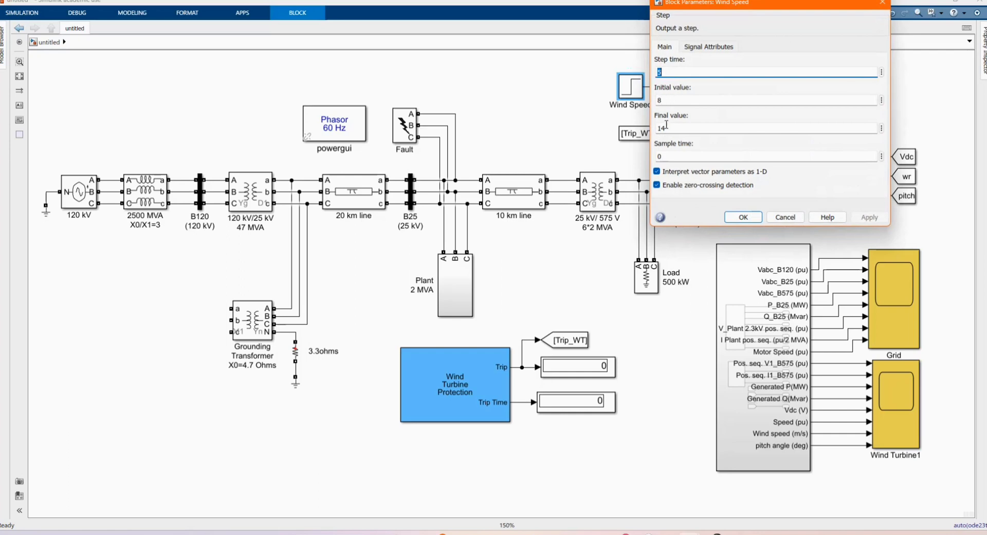
{"action": "left_click", "coordinate": [743, 217]}
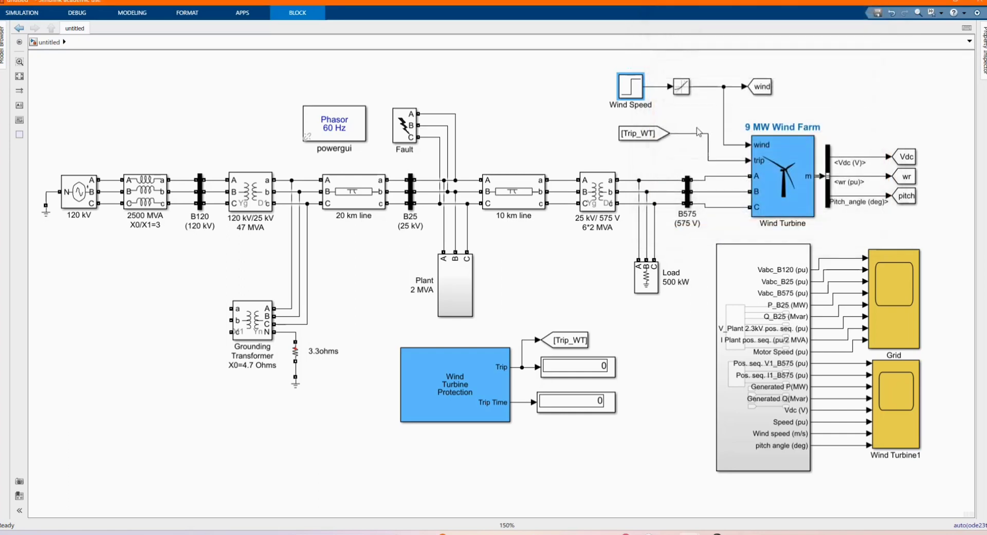
{"action": "double_click", "coordinate": [681, 86]}
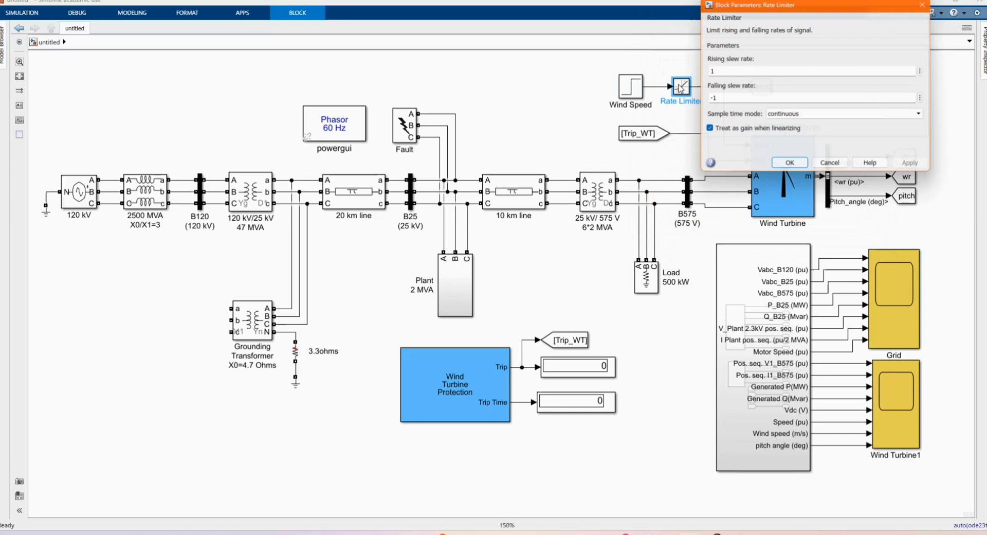
{"action": "left_click", "coordinate": [777, 167]}
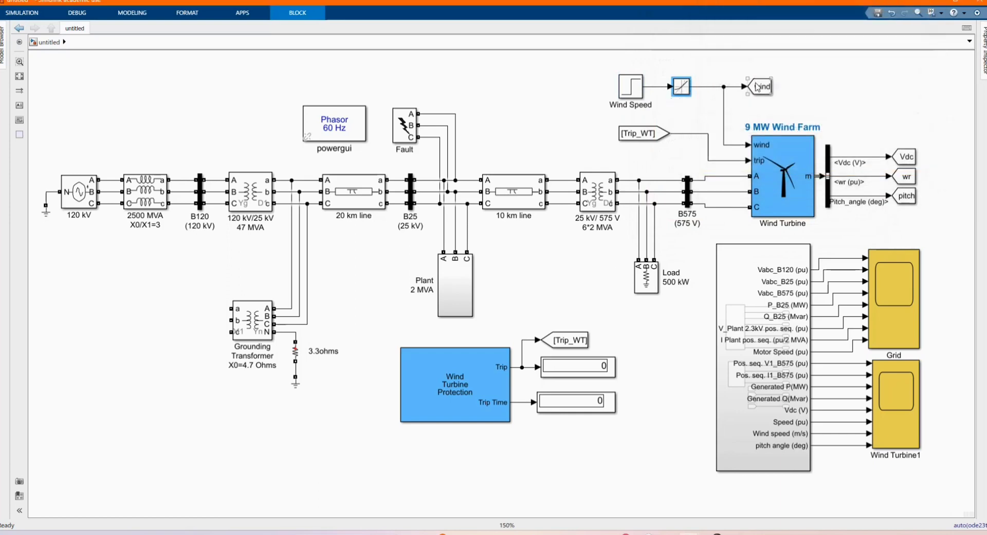
{"action": "left_click", "coordinate": [763, 86]}
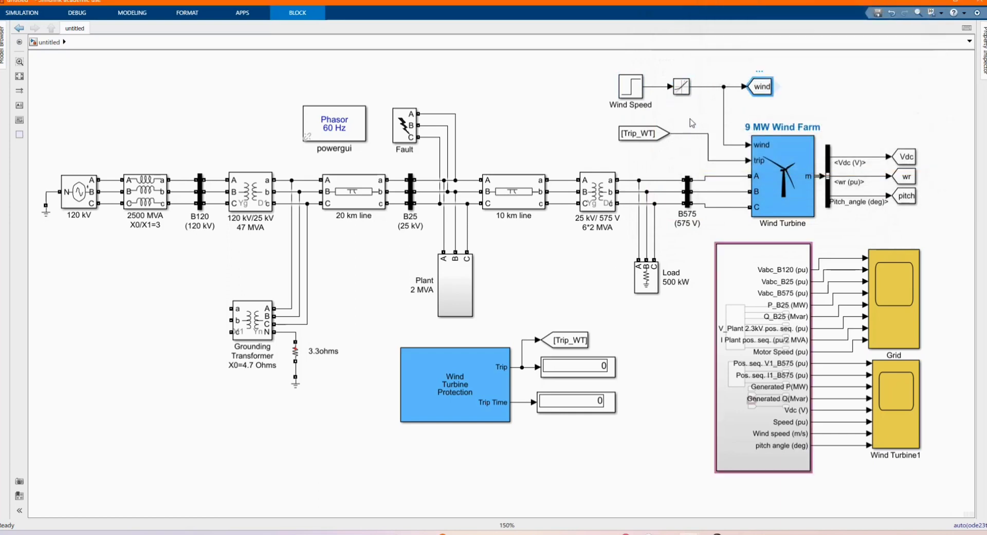
{"action": "left_click", "coordinate": [651, 134]}
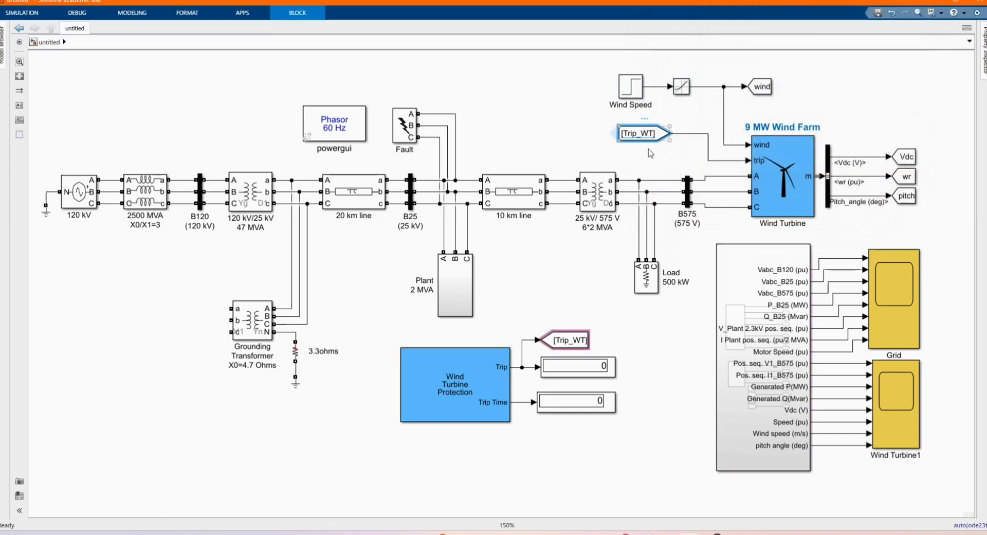
Step: Inside Wind Turbine Protection, review Protection System thresholds: 10 pu instantaneous overcurrent, 1900 V DC limit
{"action": "left_click", "coordinate": [463, 394]}
{"action": "double_click", "coordinate": [462, 393]}
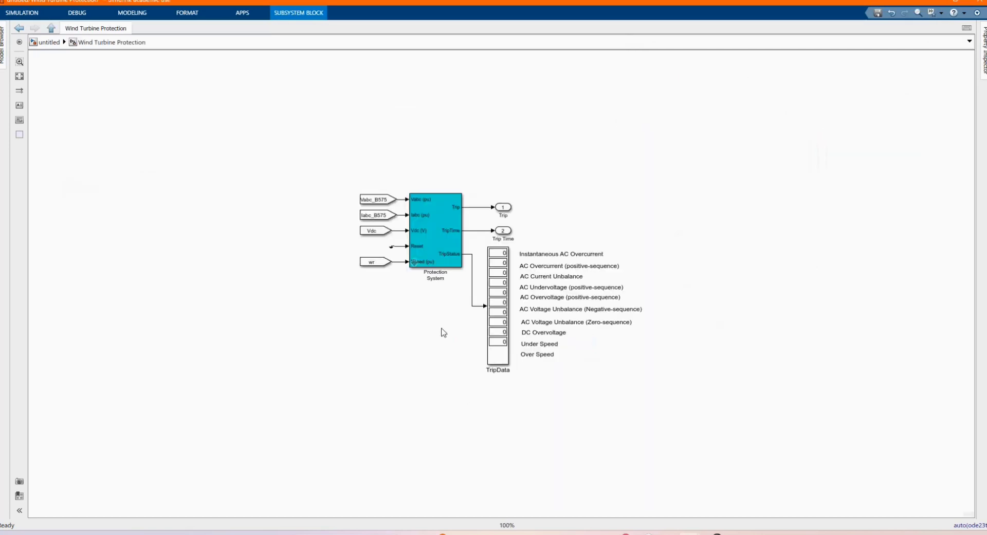
{"action": "scroll", "coordinate": [425, 181], "scroll_direction": "up", "scroll_amount": 2}
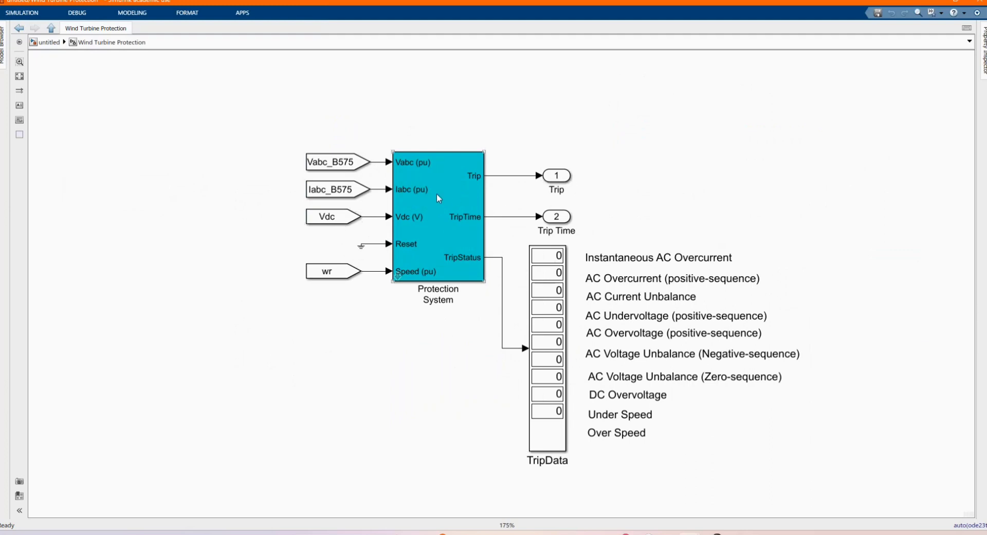
{"action": "left_click", "coordinate": [420, 235]}
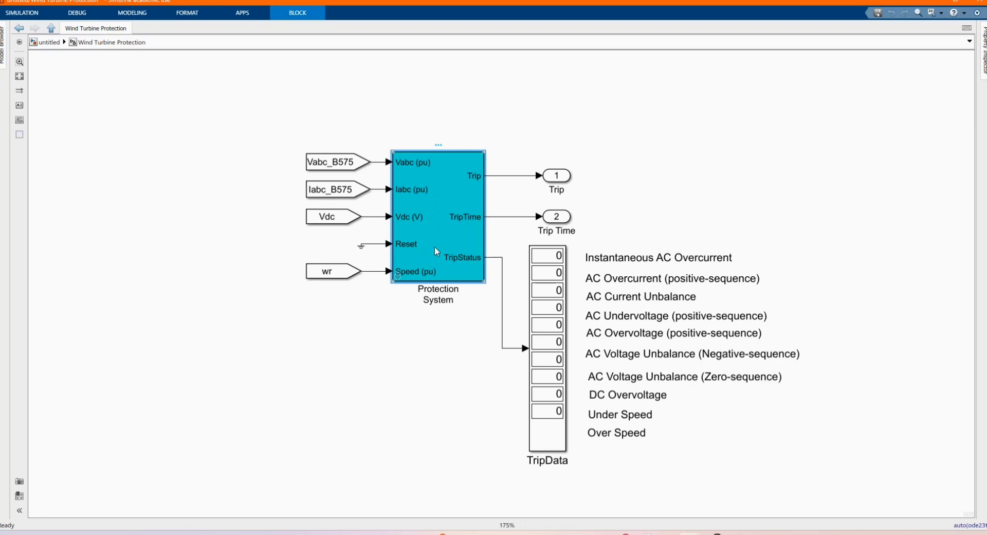
{"action": "double_click", "coordinate": [434, 246]}
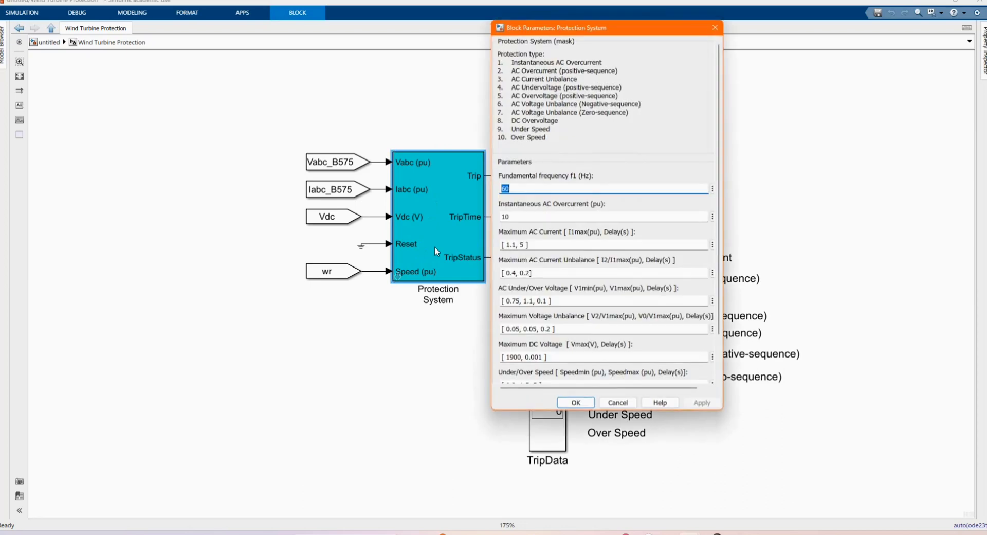
{"action": "left_click", "coordinate": [574, 402]}
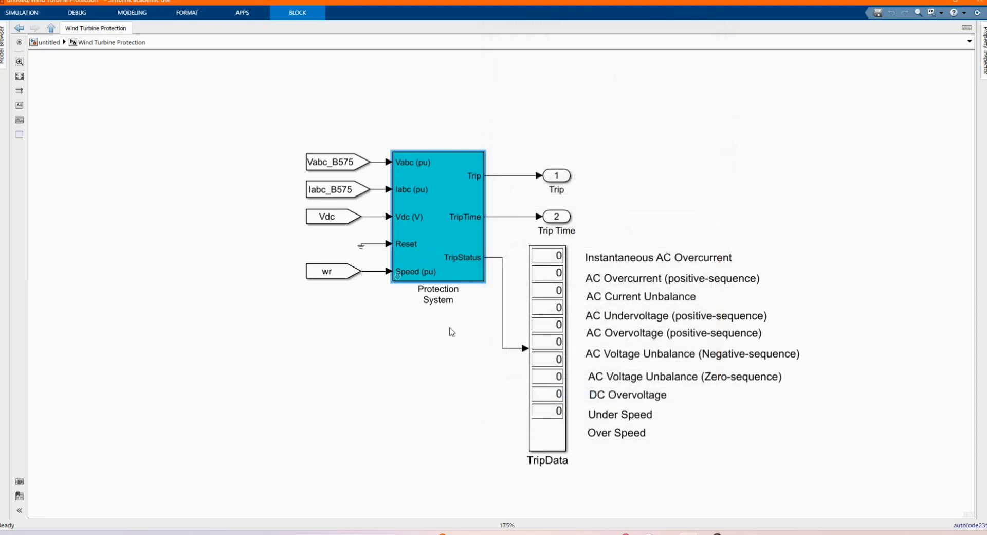
{"action": "left_click", "coordinate": [398, 276]}
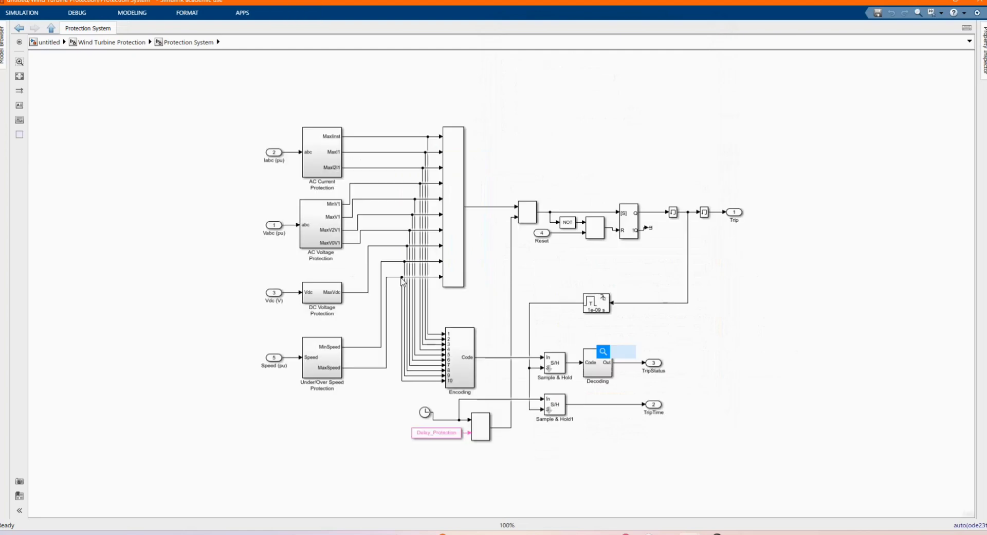
{"action": "left_click", "coordinate": [687, 342]}
{"action": "scroll", "coordinate": [283, 161], "scroll_direction": "up", "scroll_amount": 1}
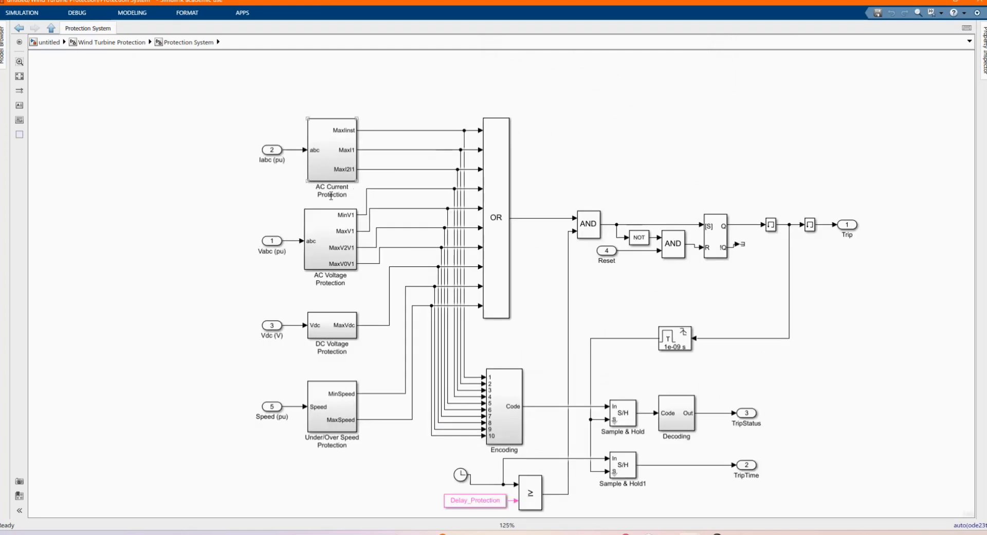
{"action": "left_click", "coordinate": [337, 224]}
{"action": "left_click", "coordinate": [345, 334]}
{"action": "scroll", "coordinate": [379, 360], "scroll_direction": "down", "scroll_amount": 1}
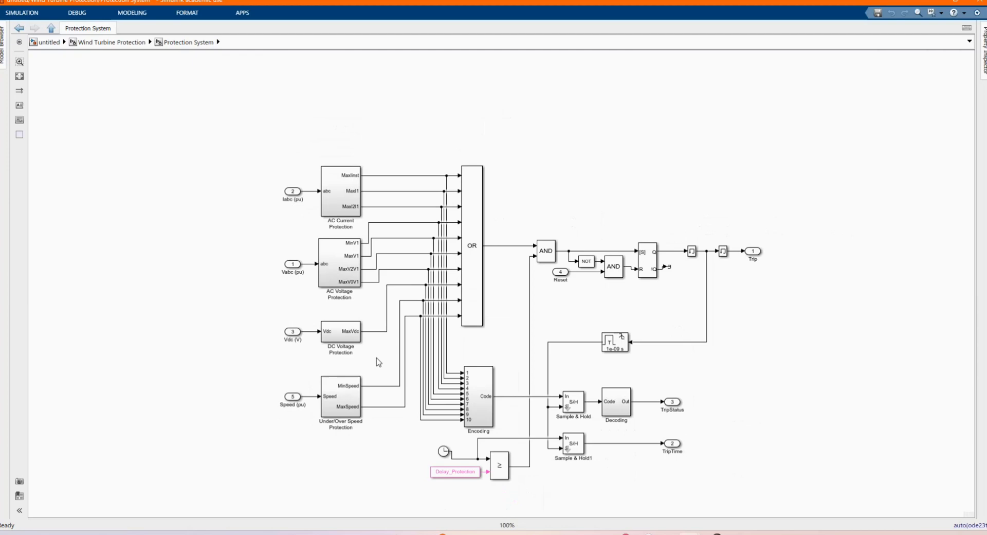
{"action": "scroll", "coordinate": [378, 362], "scroll_direction": "up", "scroll_amount": 2}
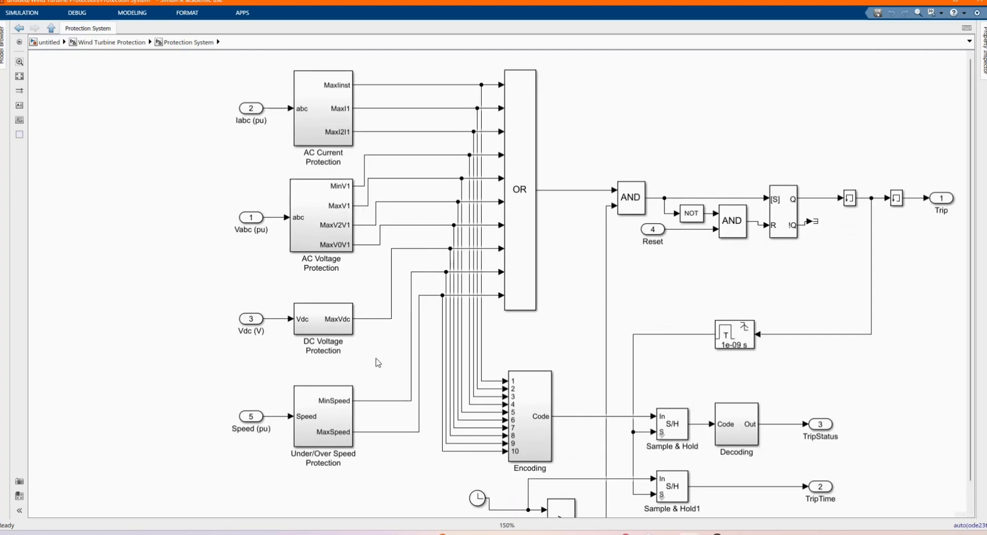
{"action": "scroll", "coordinate": [379, 362], "scroll_direction": "down", "scroll_amount": 2}
{"action": "scroll", "coordinate": [384, 353], "scroll_direction": "up", "scroll_amount": 2}
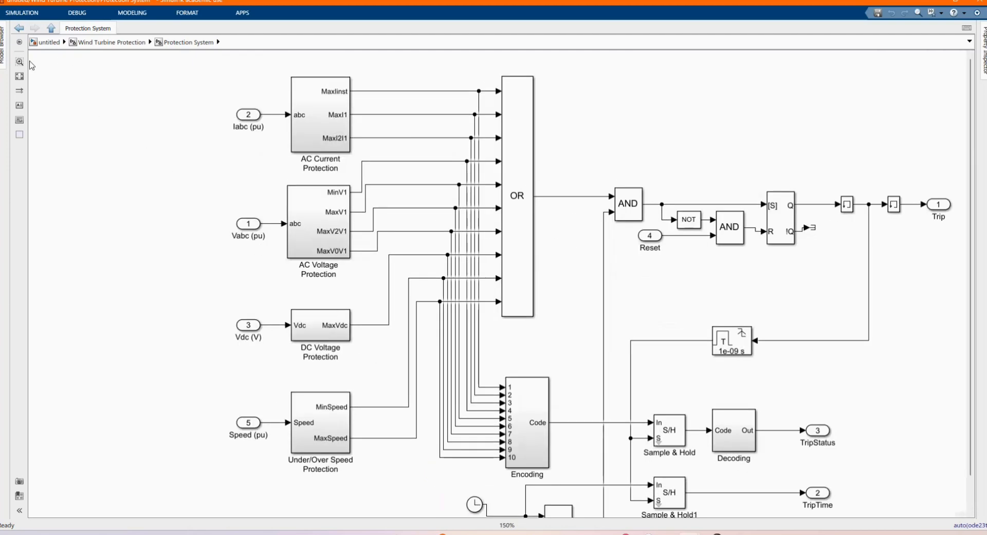
{"action": "left_click", "coordinate": [20, 76]}
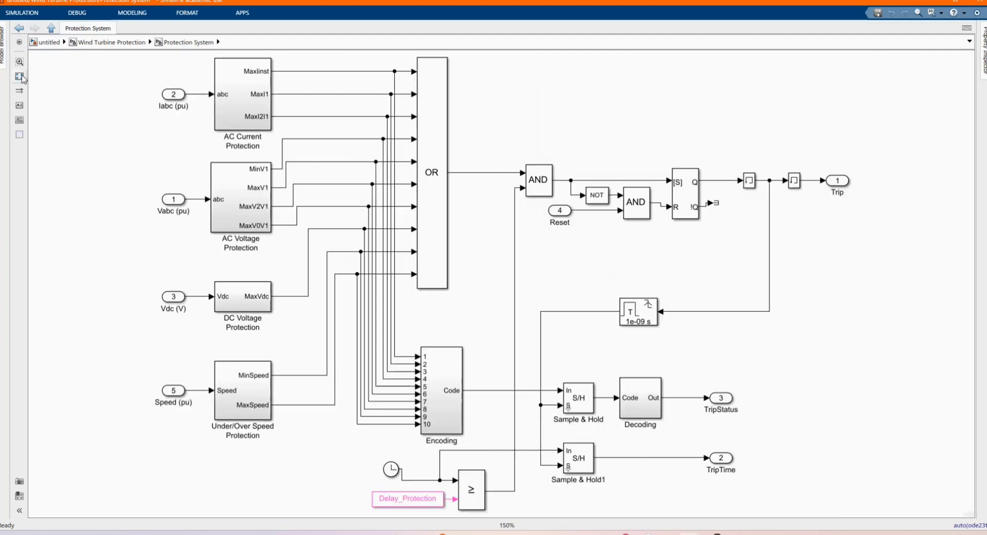
Step: Step up to Wind Turbine Protection, inspect its trip type labels, then return to the top-level model
{"action": "left_click", "coordinate": [50, 28]}
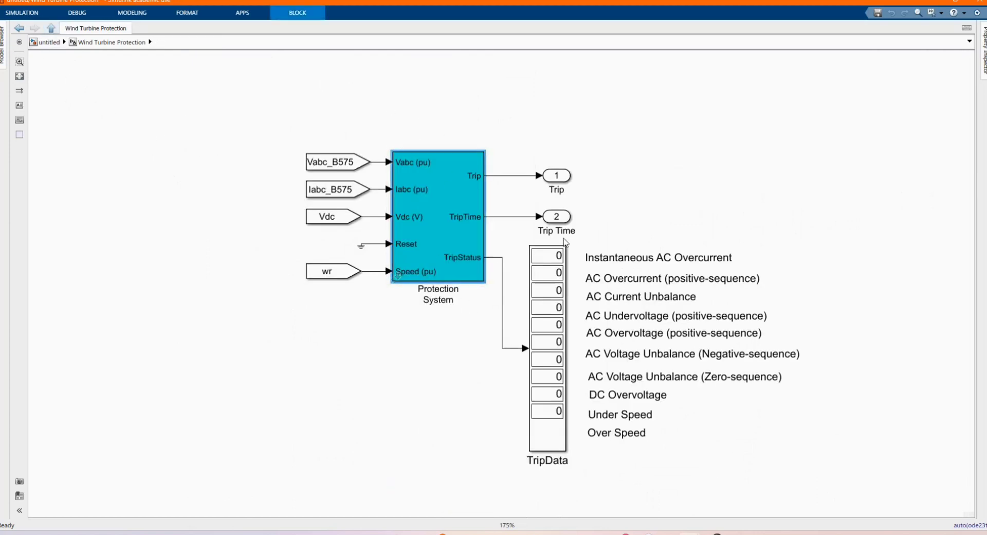
{"action": "left_click", "coordinate": [621, 281]}
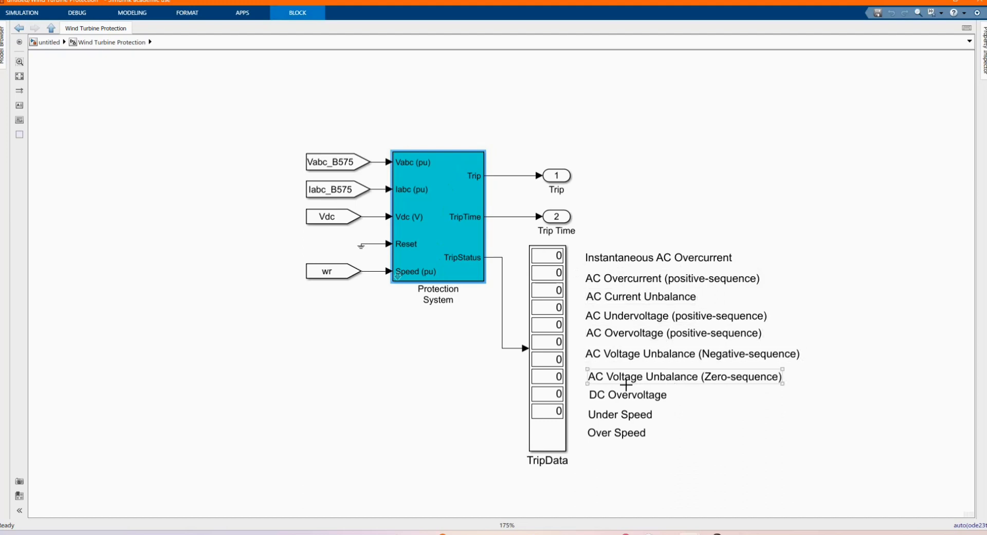
{"action": "left_click", "coordinate": [643, 415]}
{"action": "left_click", "coordinate": [625, 466]}
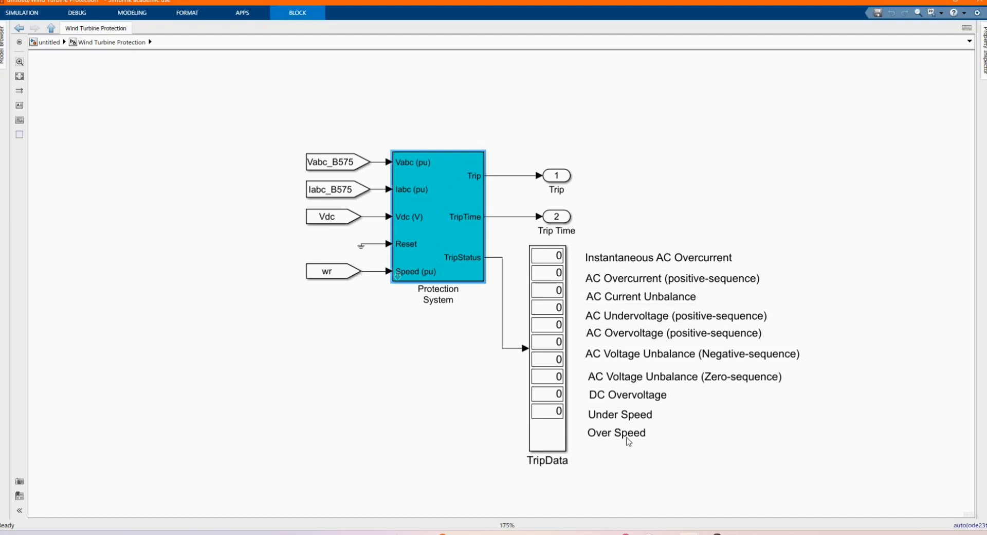
{"action": "left_click", "coordinate": [49, 43]}
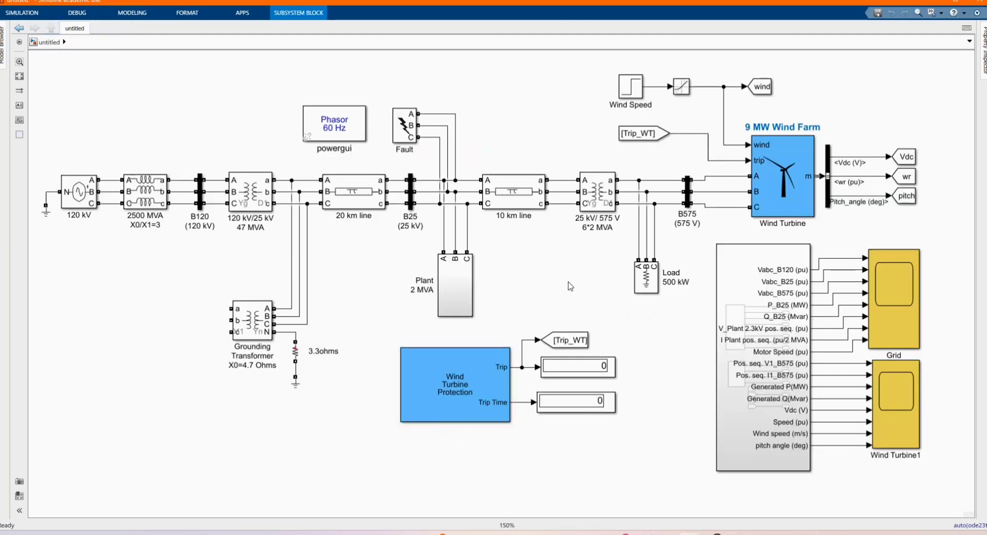
Step: Glance at the Grid scope, then show the SIMULATION controls with stop time 50, Normal mode
{"action": "left_click", "coordinate": [878, 282]}
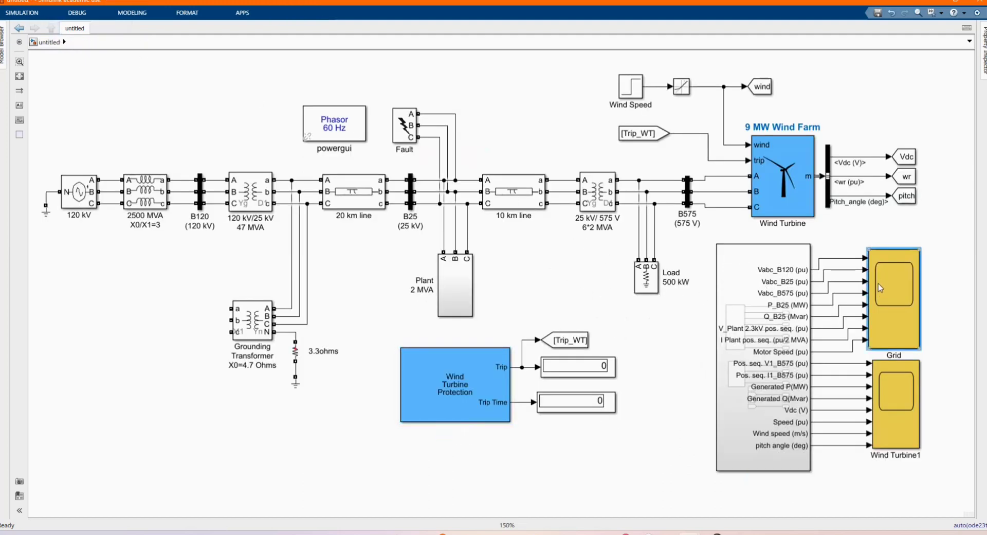
{"action": "double_click", "coordinate": [890, 418]}
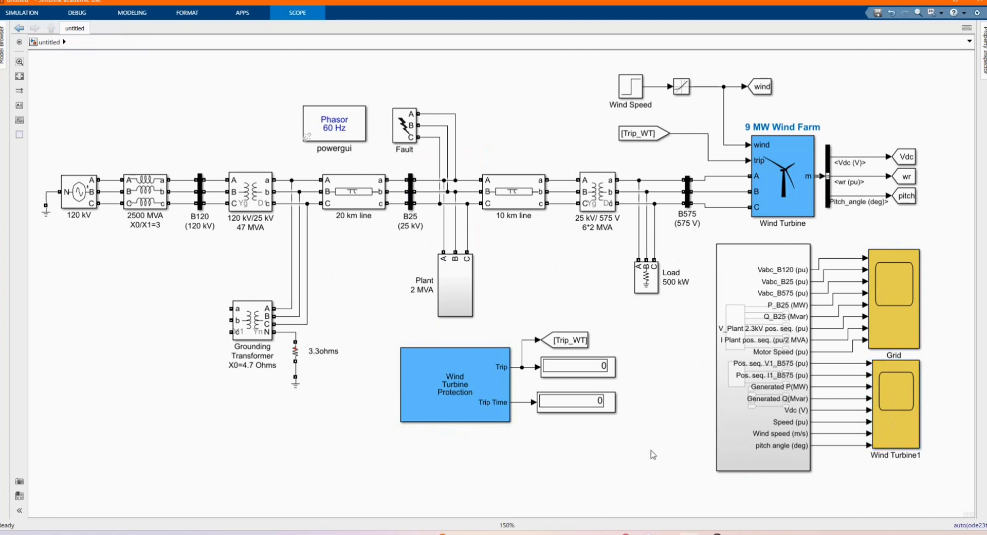
{"action": "left_click", "coordinate": [653, 455]}
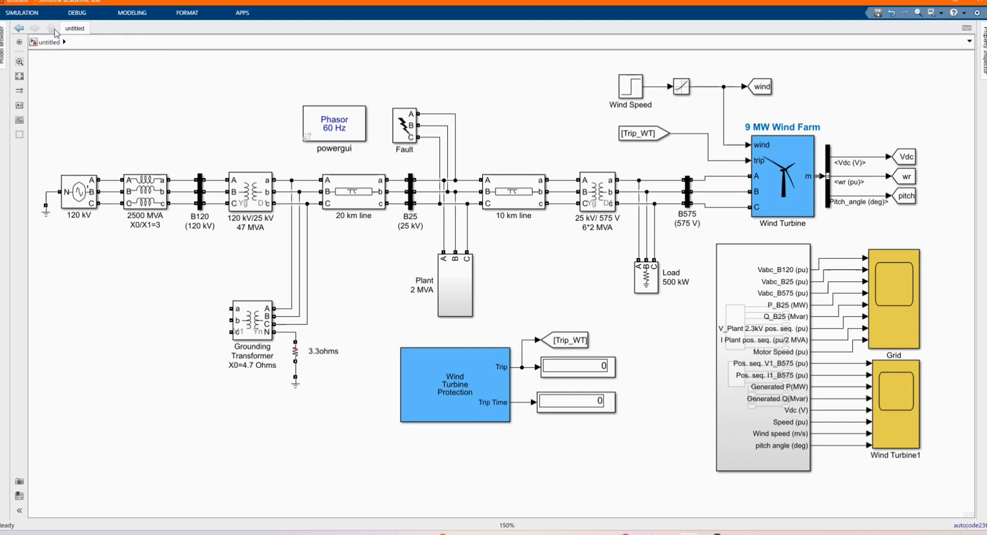
{"action": "left_click", "coordinate": [24, 13]}
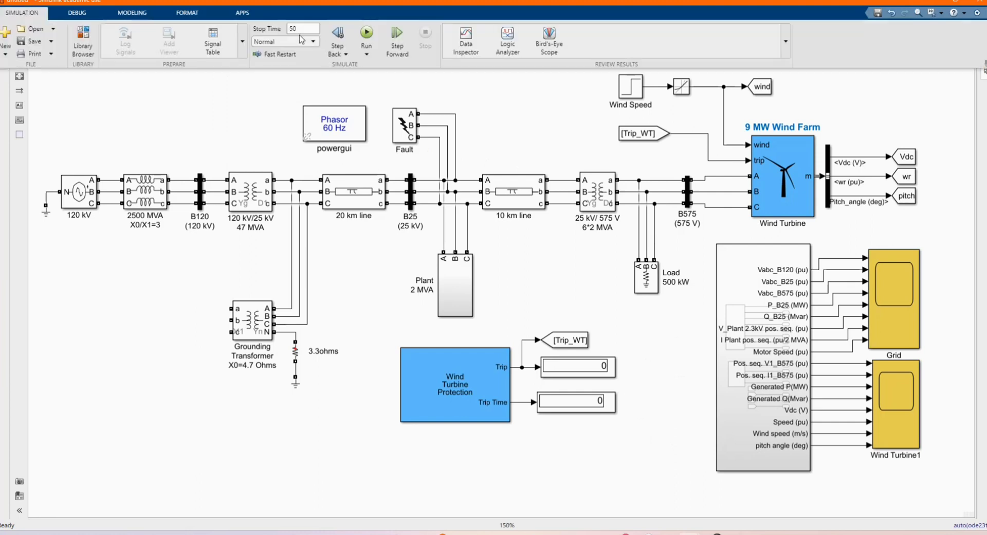
Step: Run the wind farm simulation to completion, ending with Trip and Trip Time both 0
{"action": "left_click", "coordinate": [366, 33]}
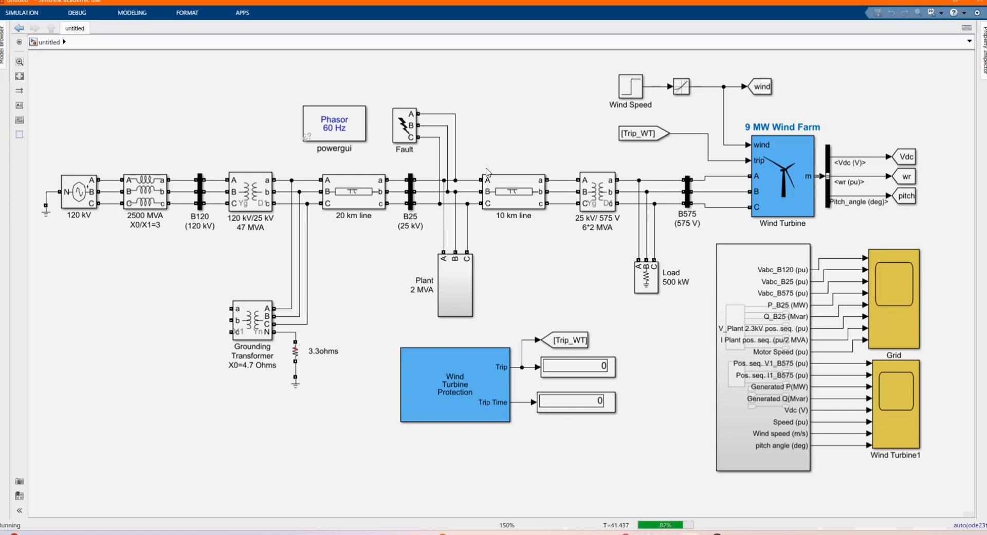
{"action": "left_click", "coordinate": [22, 12]}
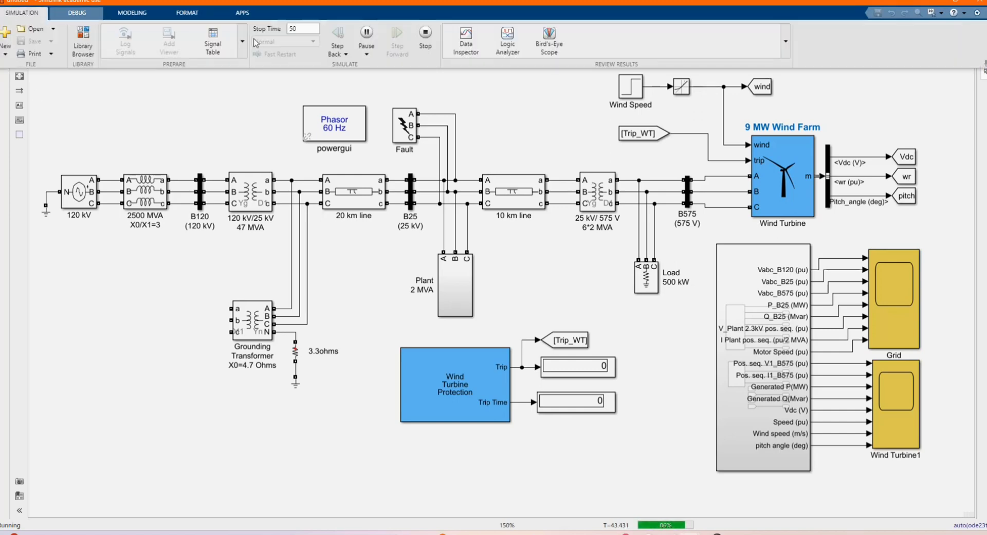
{"action": "left_click", "coordinate": [593, 294]}
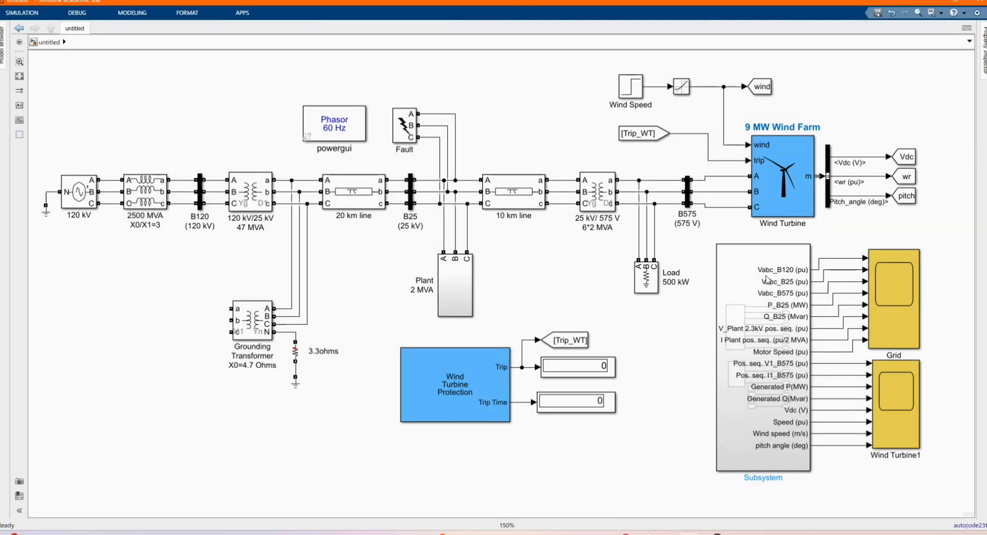
{"action": "scroll", "coordinate": [707, 333], "scroll_direction": "down", "scroll_amount": 1}
{"action": "scroll", "coordinate": [858, 338], "scroll_direction": "up", "scroll_amount": 2}
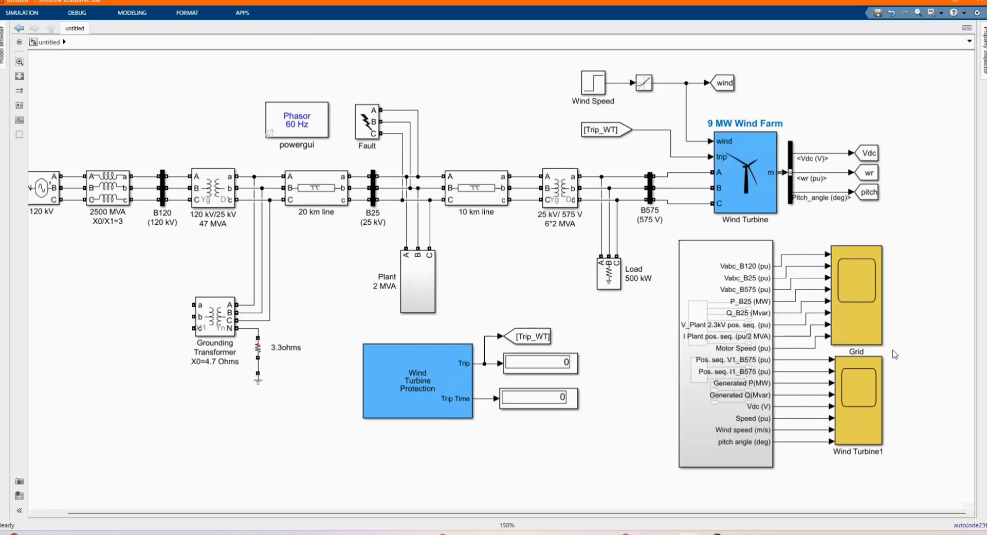
{"action": "left_click", "coordinate": [846, 303]}
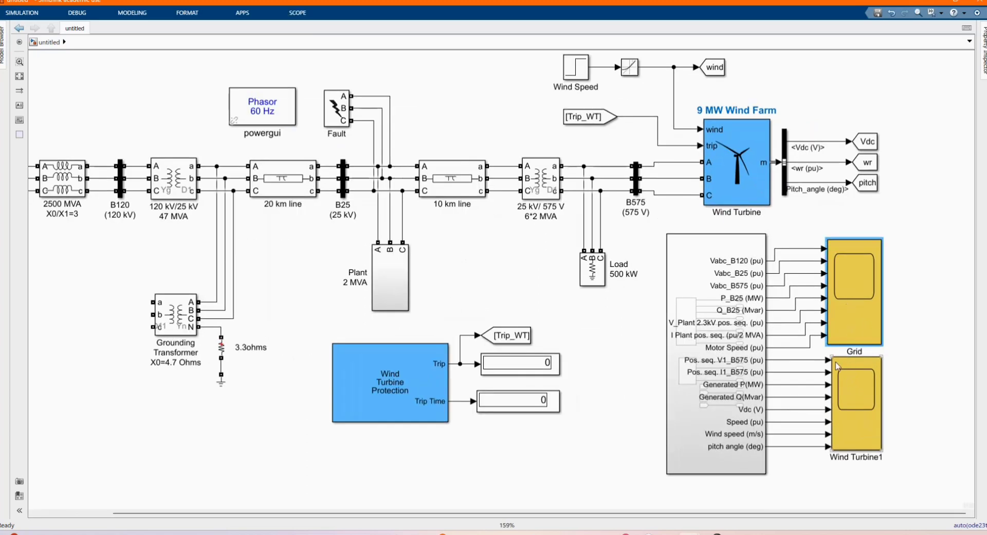
{"action": "scroll", "coordinate": [786, 337], "scroll_direction": "up", "scroll_amount": 1}
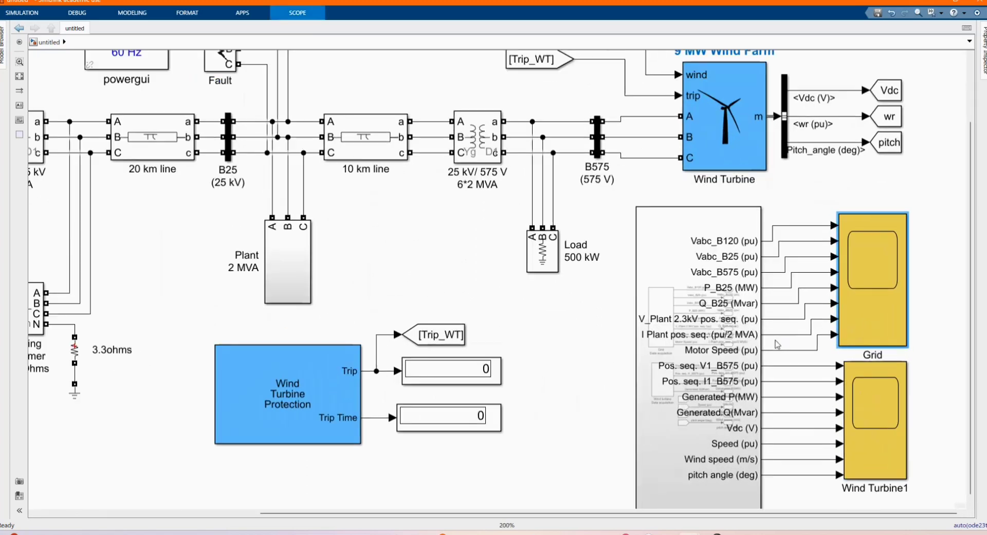
{"action": "double_click", "coordinate": [663, 271]}
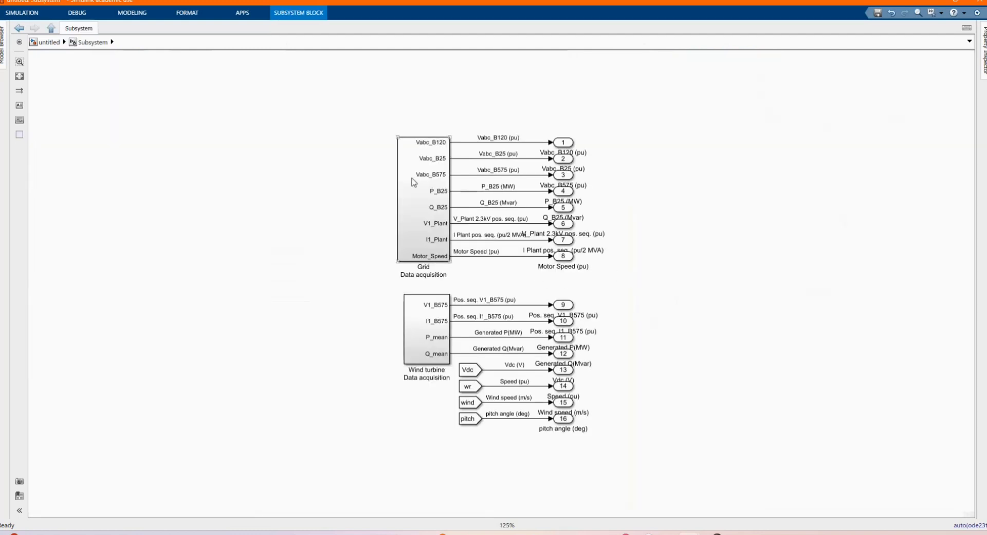
{"action": "scroll", "coordinate": [414, 180], "scroll_direction": "up", "scroll_amount": 2}
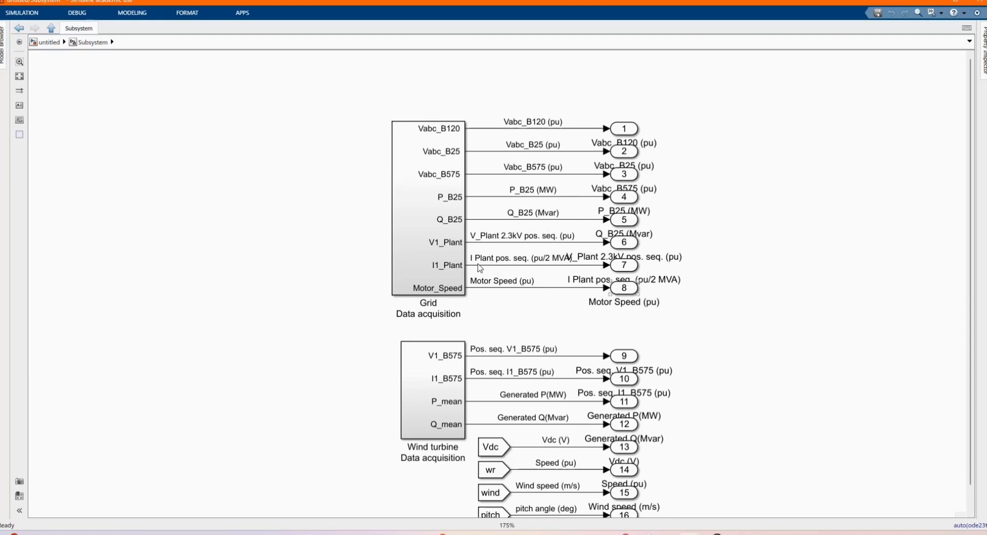
{"action": "scroll", "coordinate": [466, 273], "scroll_direction": "down", "scroll_amount": 2}
{"action": "scroll", "coordinate": [442, 414], "scroll_direction": "up", "scroll_amount": 2}
{"action": "scroll", "coordinate": [442, 415], "scroll_direction": "up", "scroll_amount": 2}
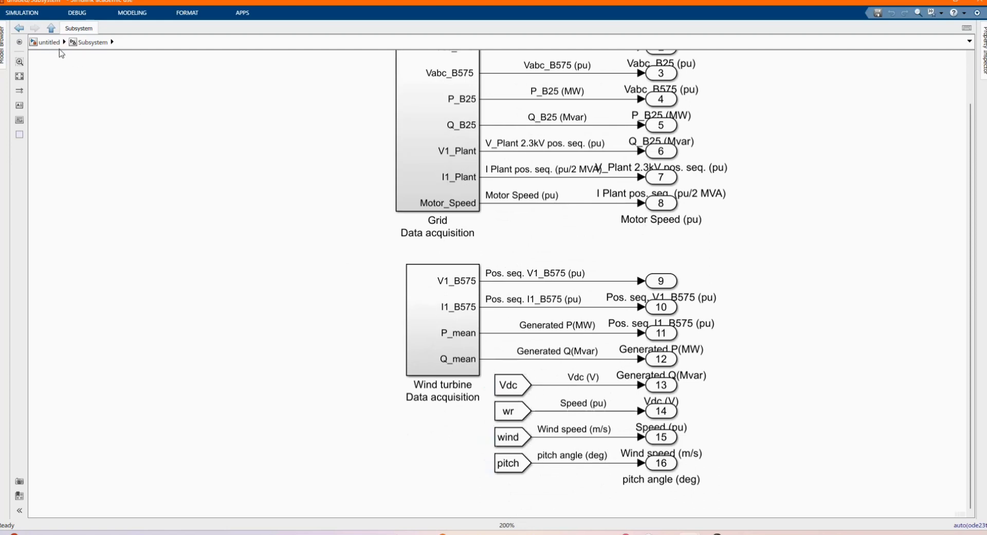
{"action": "left_click", "coordinate": [49, 28]}
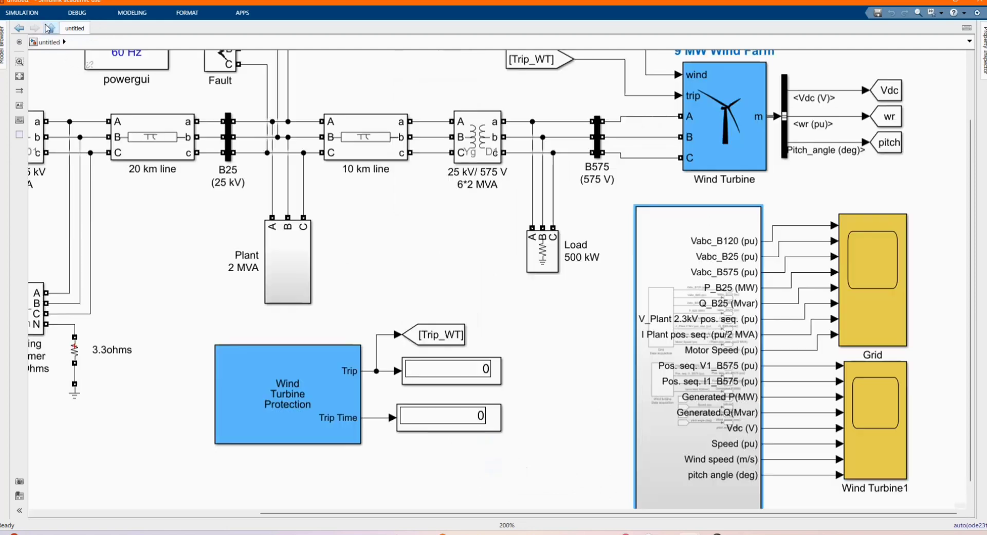
Step: Open the Grid scope full screen and turn on legends naming each plotted signal
{"action": "double_click", "coordinate": [867, 279]}
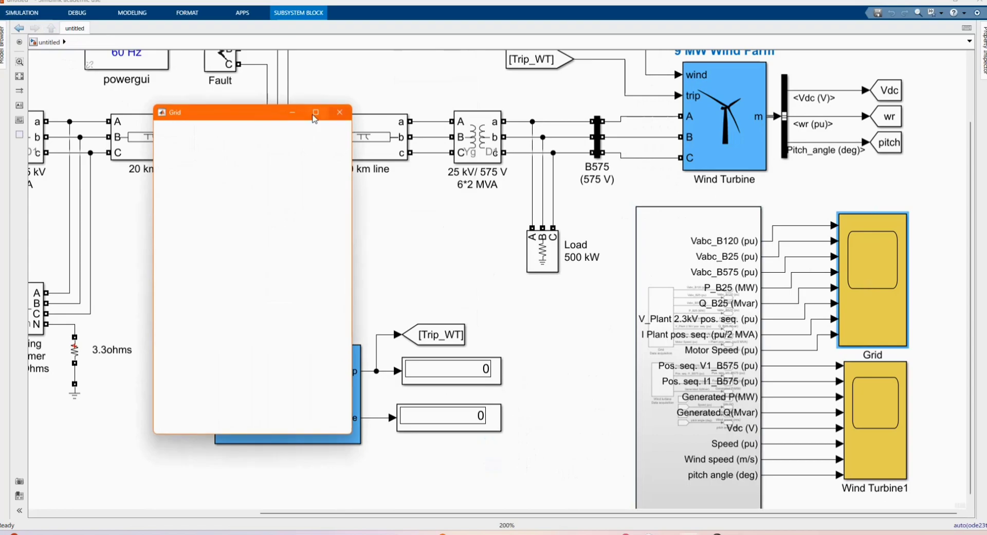
{"action": "left_click", "coordinate": [315, 114]}
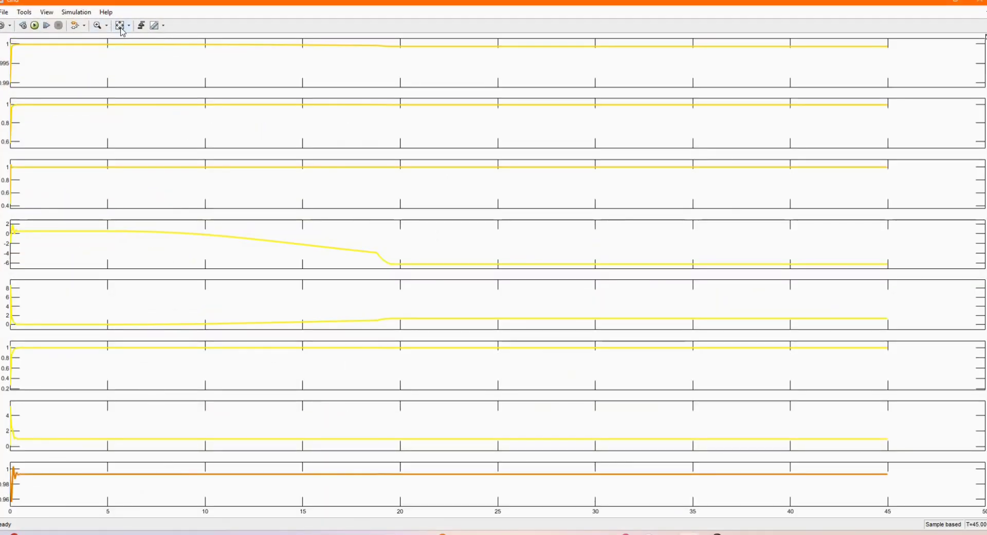
{"action": "left_click", "coordinate": [47, 12]}
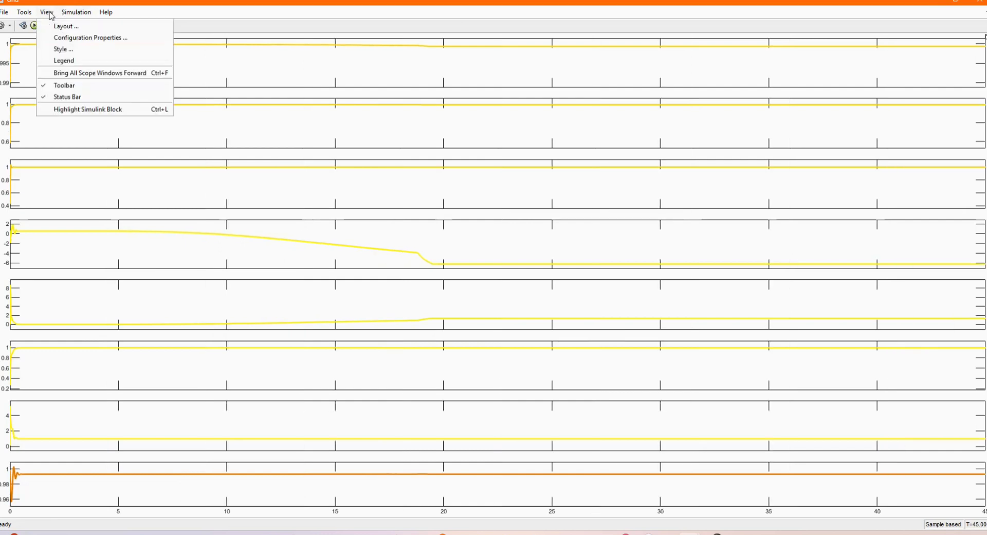
{"action": "left_click", "coordinate": [69, 61]}
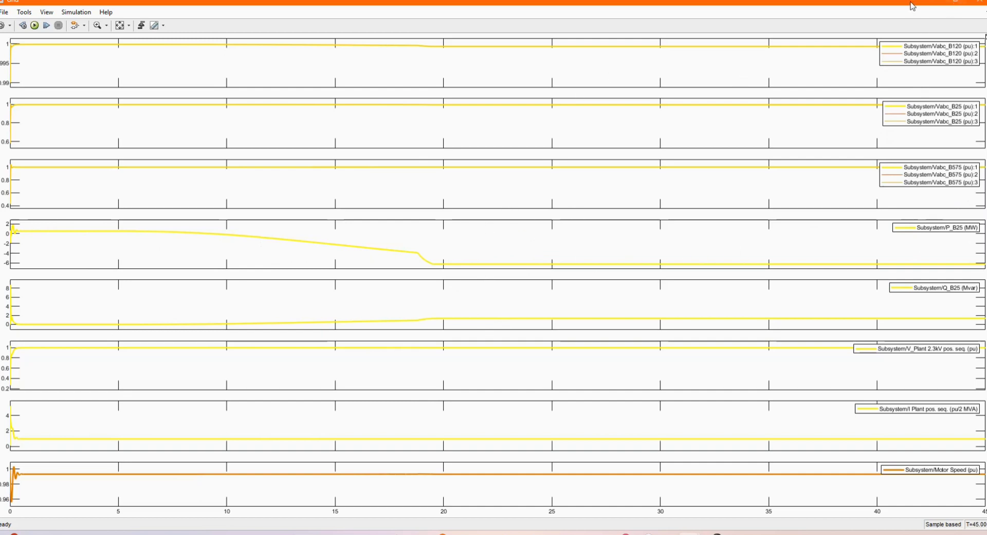
Step: Close the Grid scope, open Wind Turbine1 scope, and move the P, I1_B575, V1_B575 legends clear
{"action": "left_click", "coordinate": [936, 4]}
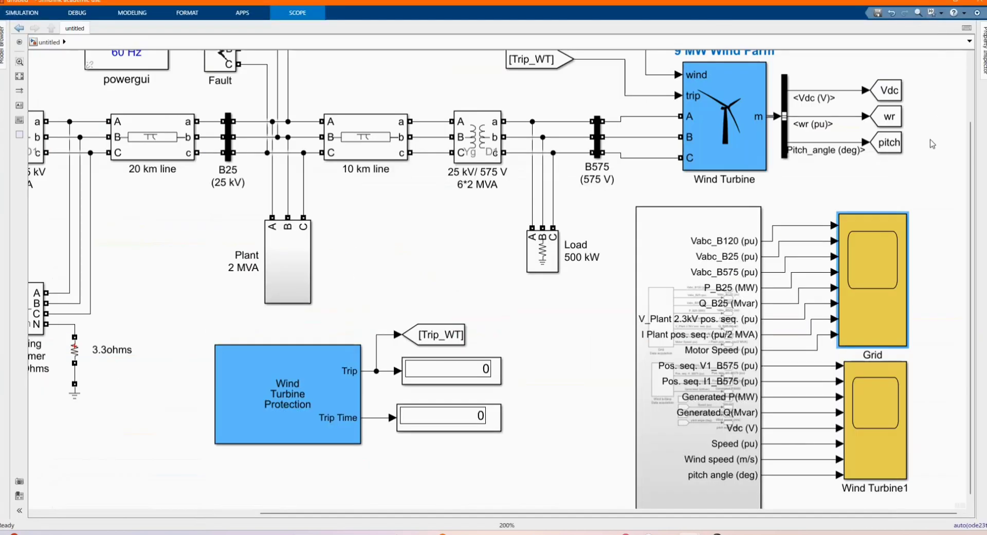
{"action": "left_click", "coordinate": [865, 389]}
{"action": "double_click", "coordinate": [865, 388]}
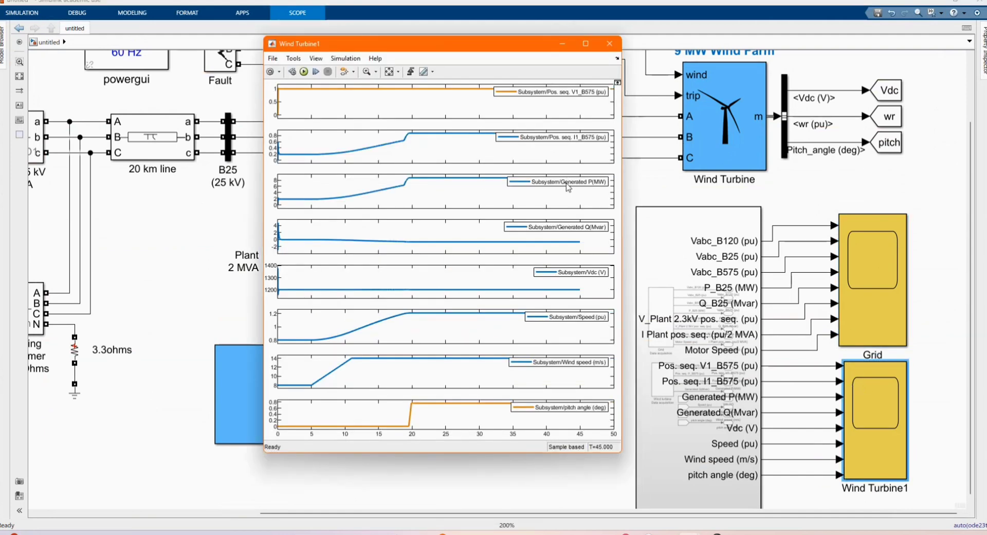
{"action": "left_click_drag", "start_coordinate": [568, 186], "coordinate": [571, 196]}
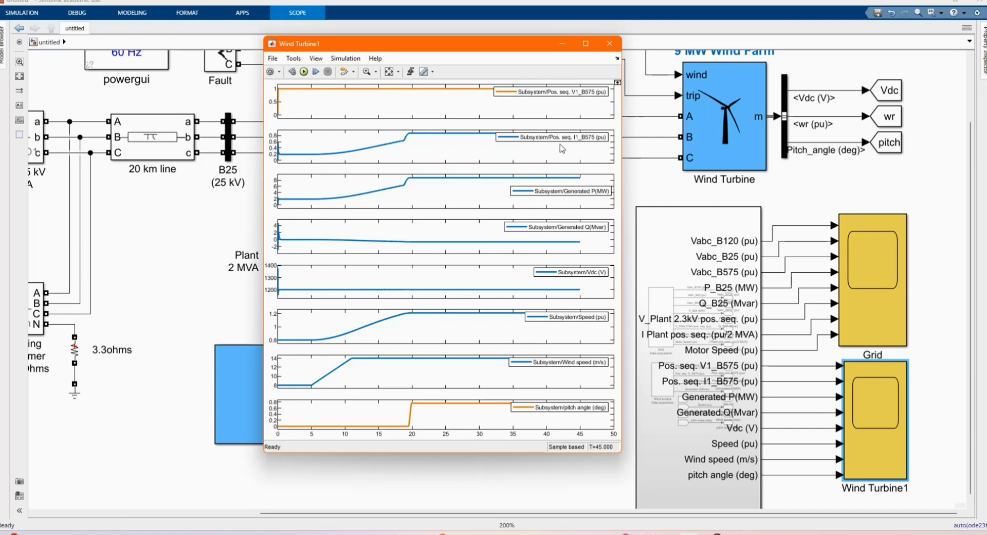
{"action": "left_click_drag", "start_coordinate": [563, 150], "coordinate": [563, 151]}
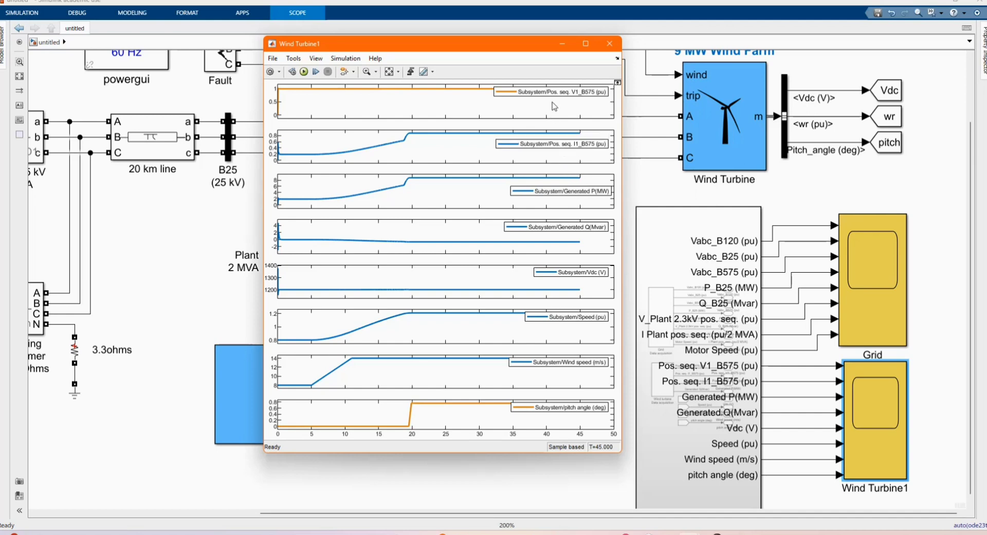
{"action": "left_click_drag", "start_coordinate": [554, 101], "coordinate": [553, 111]}
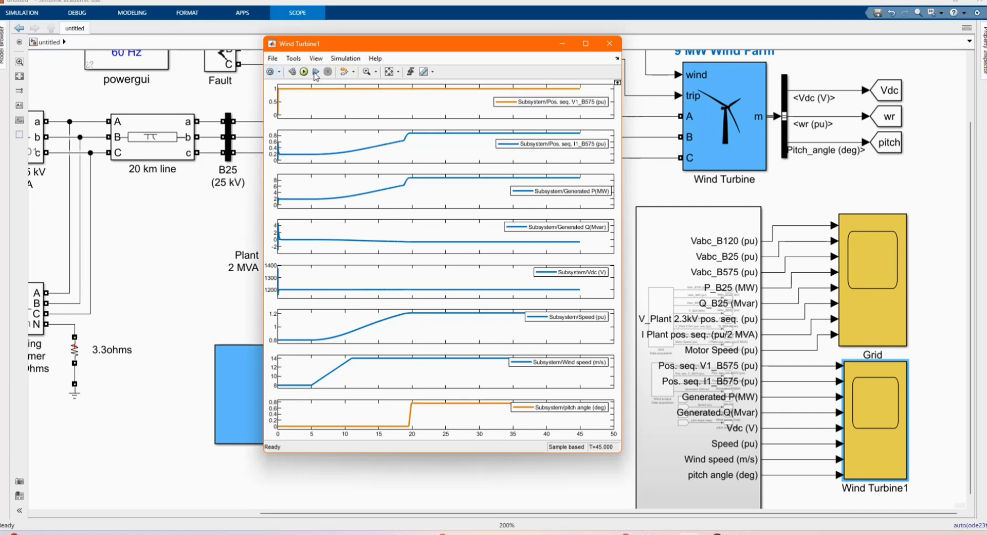
Step: Fit the time axis to 0–45, move the wind speed, speed and pitch legends, then minimize
{"action": "left_click", "coordinate": [389, 73]}
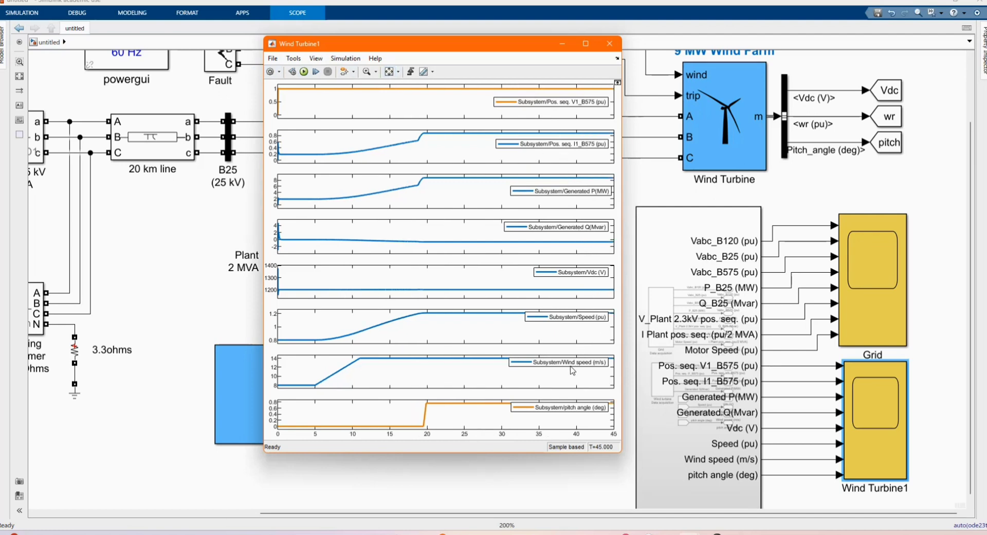
{"action": "left_click_drag", "start_coordinate": [571, 367], "coordinate": [571, 373]}
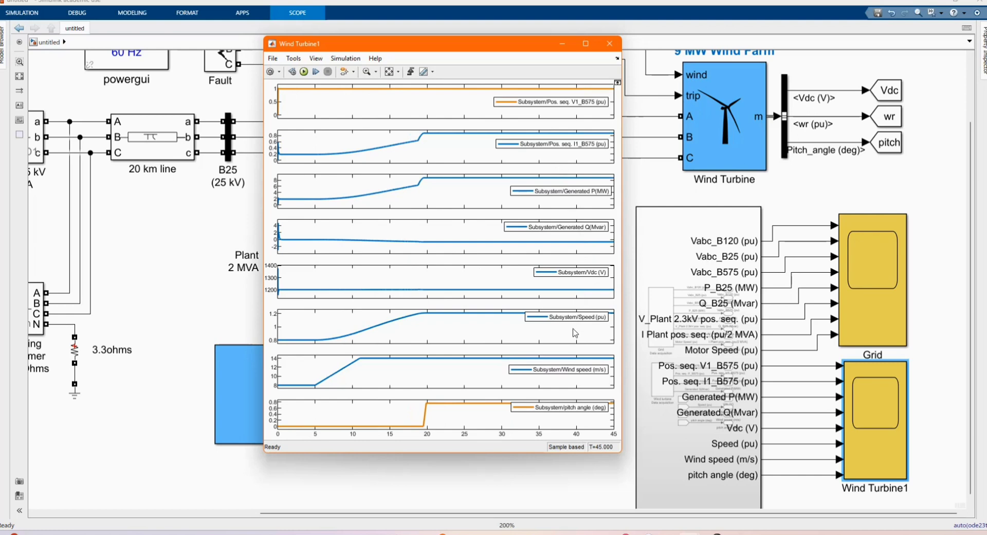
{"action": "left_click_drag", "start_coordinate": [575, 318], "coordinate": [575, 326]}
{"action": "left_click_drag", "start_coordinate": [555, 410], "coordinate": [556, 418]}
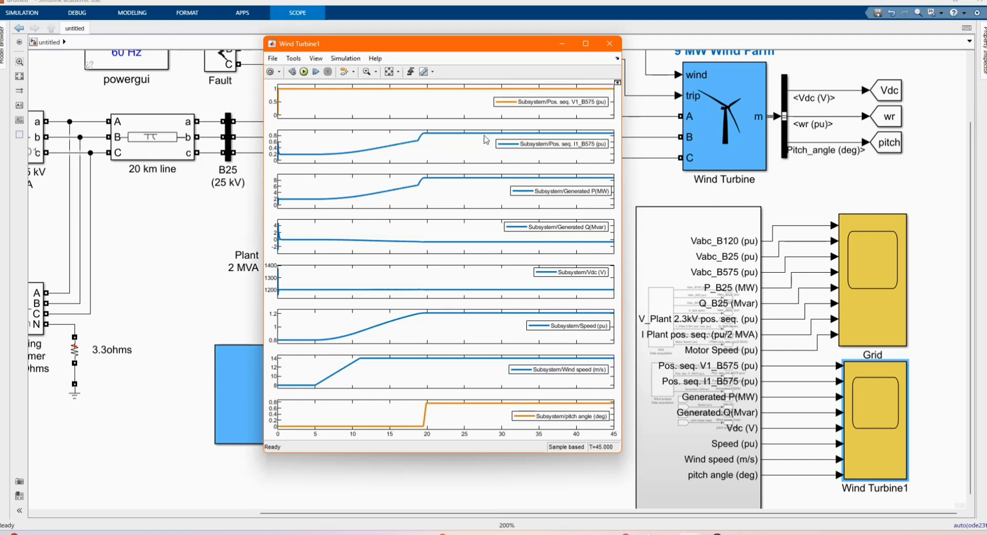
{"action": "left_click", "coordinate": [562, 46]}
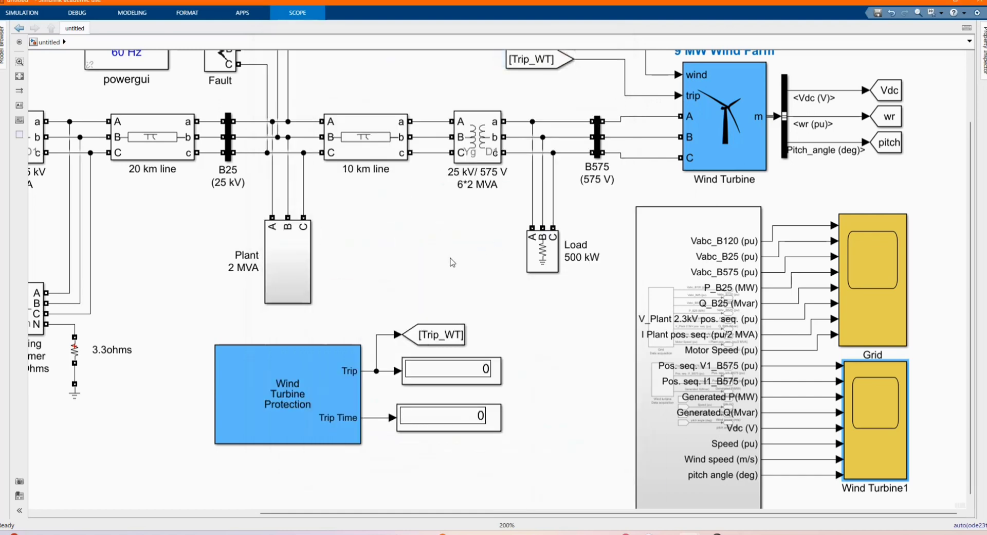
{"action": "scroll", "coordinate": [452, 262], "scroll_direction": "down", "scroll_amount": 4}
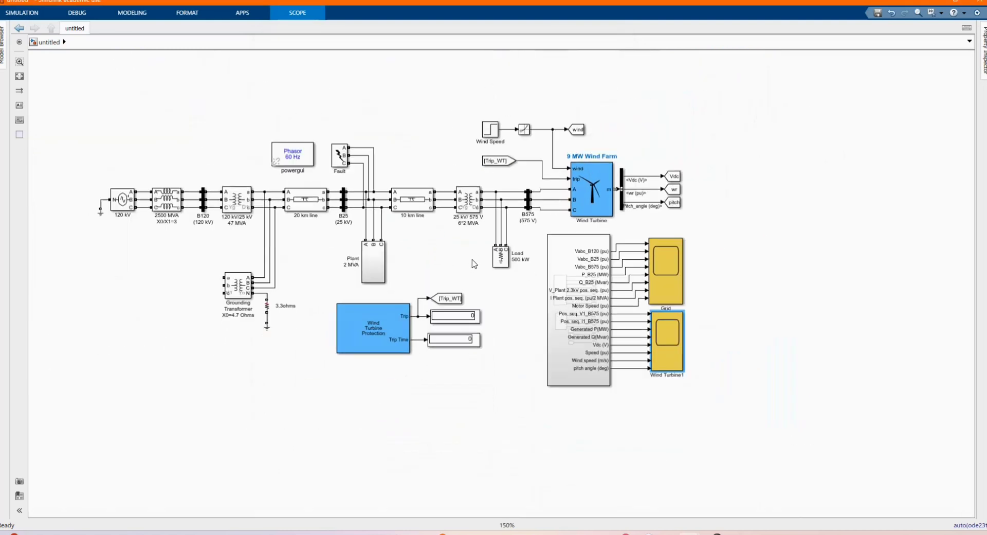
{"action": "scroll", "coordinate": [474, 264], "scroll_direction": "down", "scroll_amount": 2}
{"action": "scroll", "coordinate": [474, 264], "scroll_direction": "up", "scroll_amount": 3}
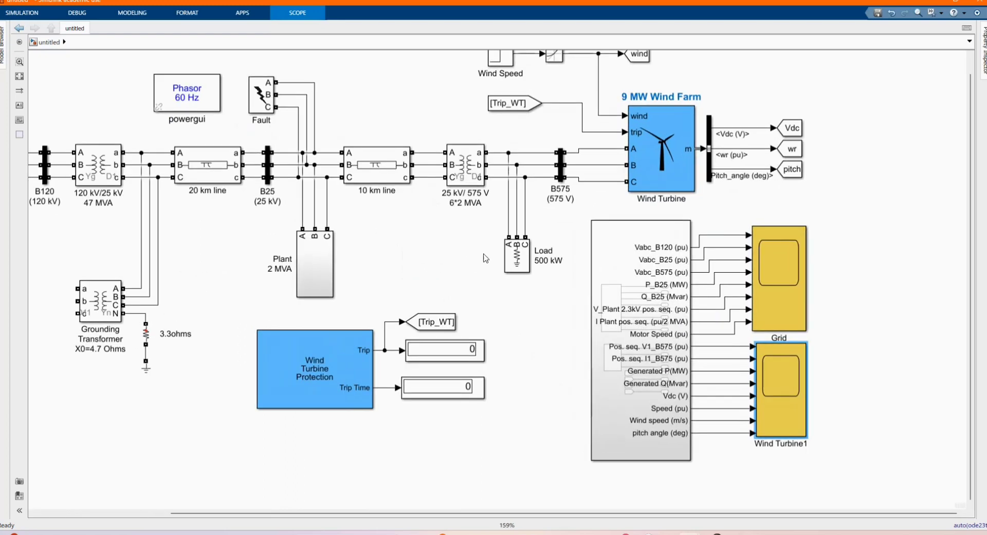